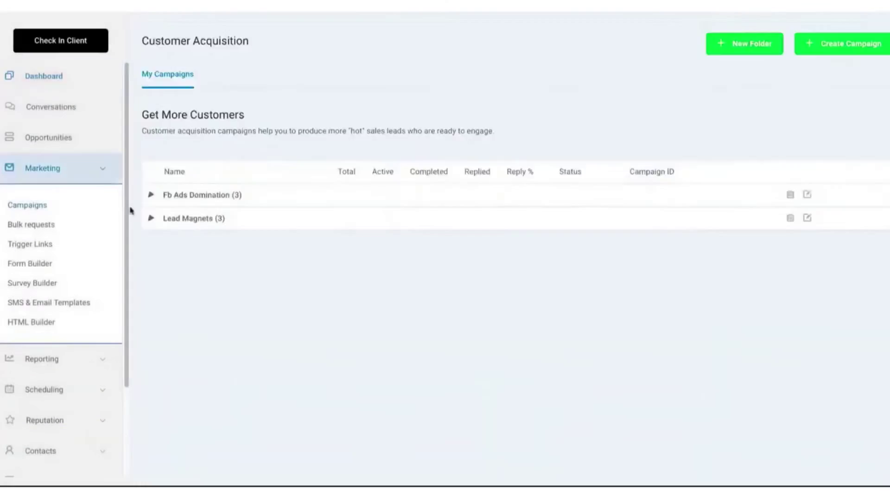
# - Create a new campaign named 'Power Dialer' and save it
pyautogui.click(840, 51)
pyautogui.click(395, 66)
pyautogui.write('Power Dialer')
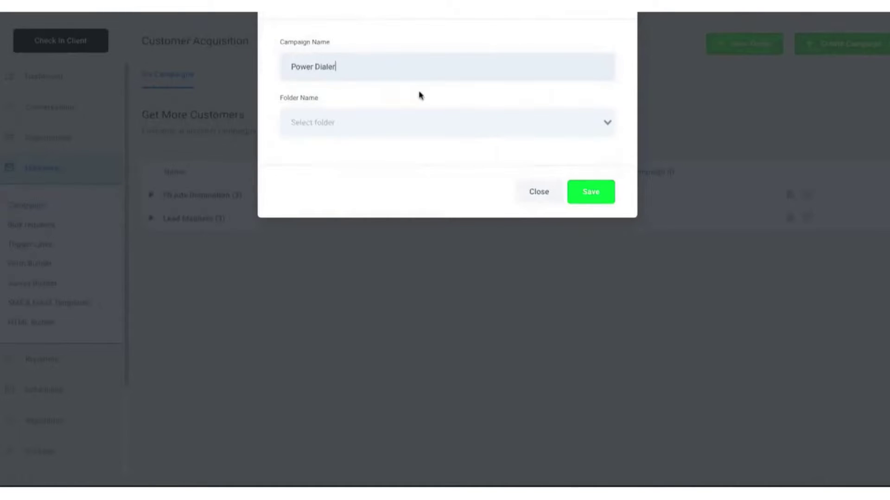
pyautogui.click(596, 195)
# - Add a Manual Call step to the campaign and set its status to Published
pyautogui.click(540, 285)
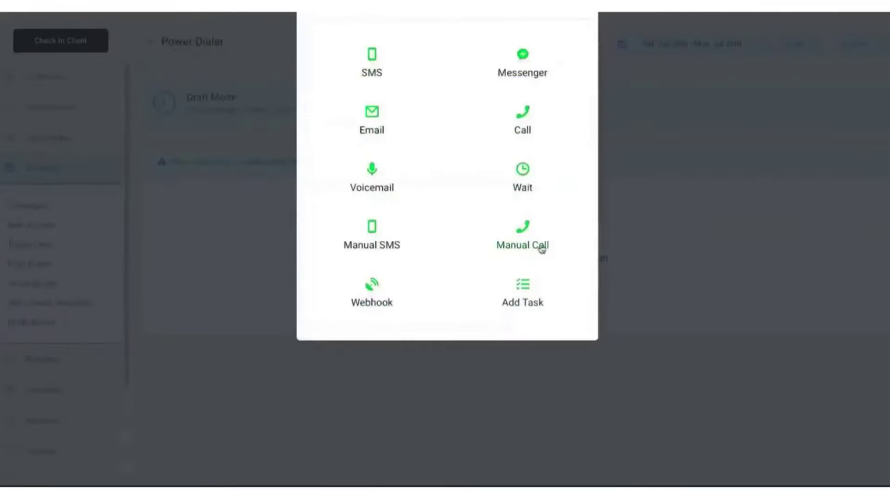
pyautogui.click(522, 239)
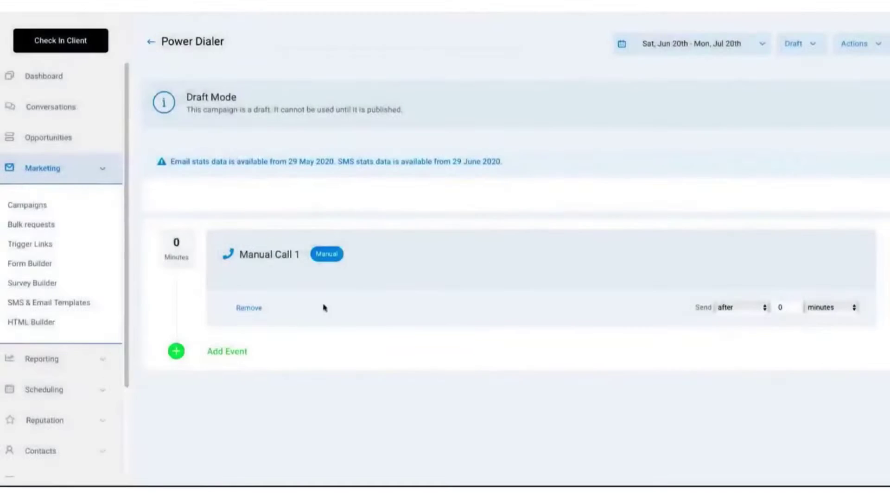
pyautogui.click(798, 44)
pyautogui.click(811, 66)
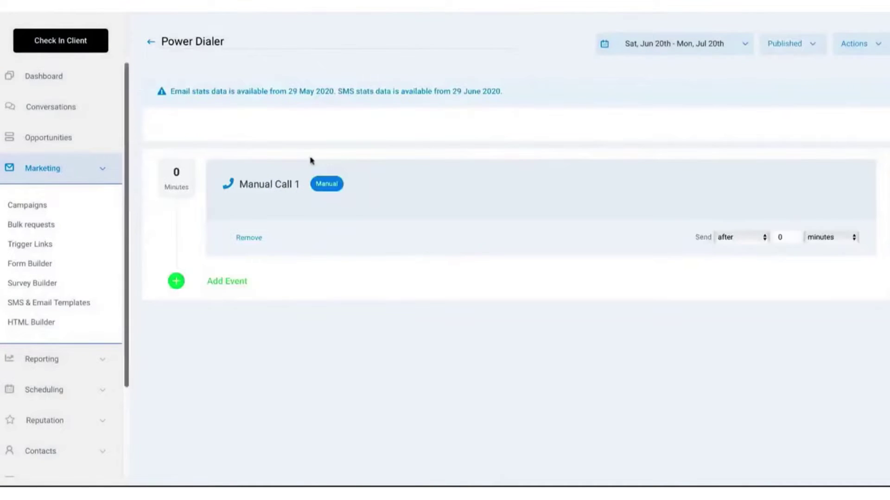
# - Go to the Triggers page from the sidebar
pyautogui.scroll(-2, 75, 373)
pyautogui.scroll(-1, 75, 374)
pyautogui.click(38, 400)
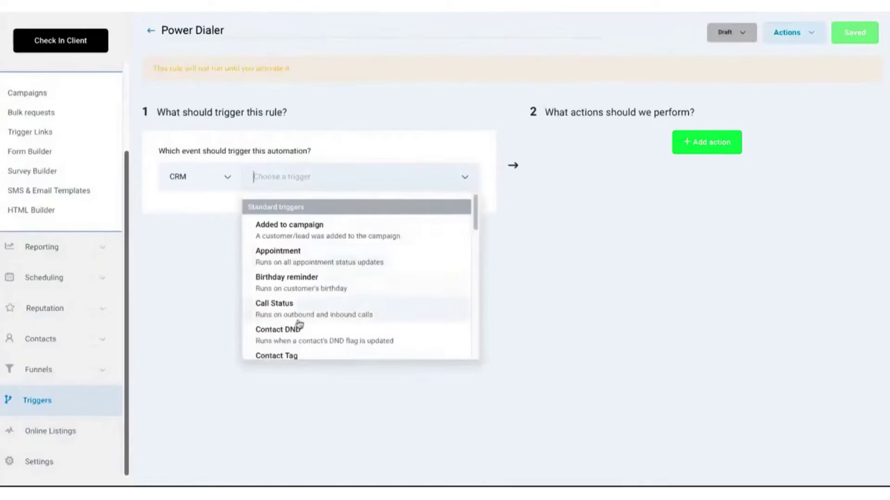
# - Use Contact Tag as the trigger, filtered on Tag Added = Power Dialer
pyautogui.scroll(-1, 287, 308)
pyautogui.click(286, 307)
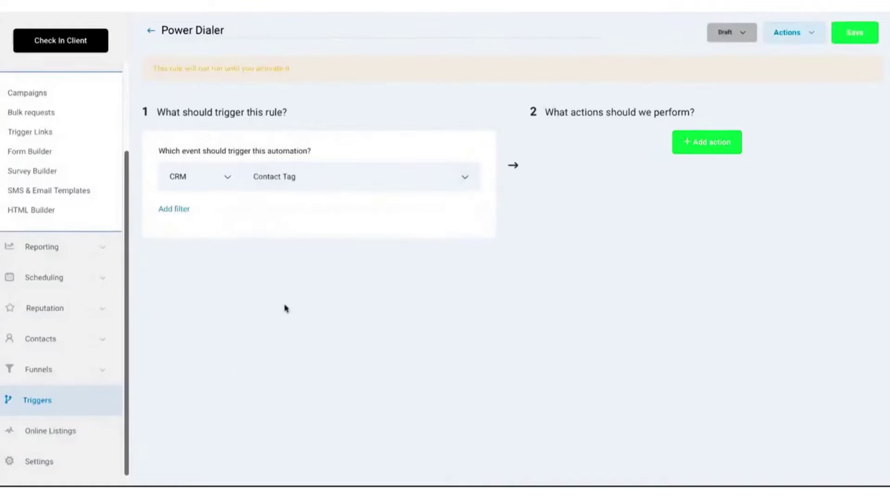
pyautogui.click(180, 210)
pyautogui.click(454, 239)
pyautogui.click(200, 280)
pyautogui.click(379, 231)
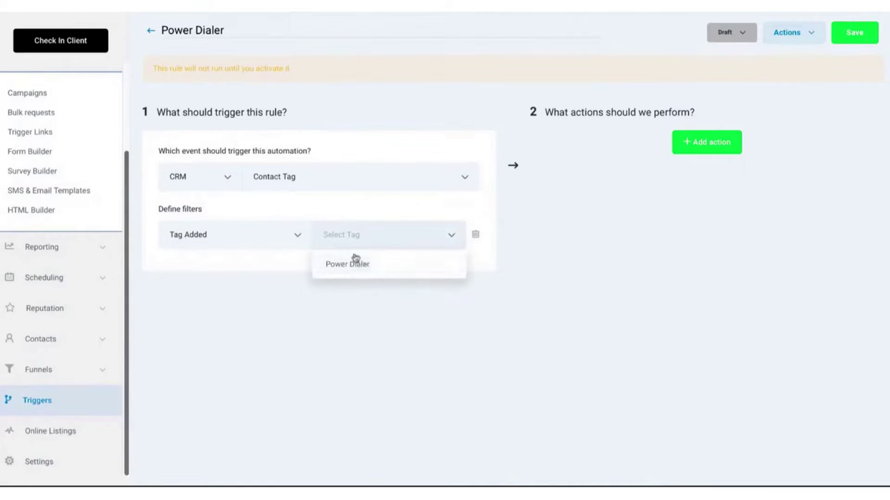
pyautogui.click(353, 271)
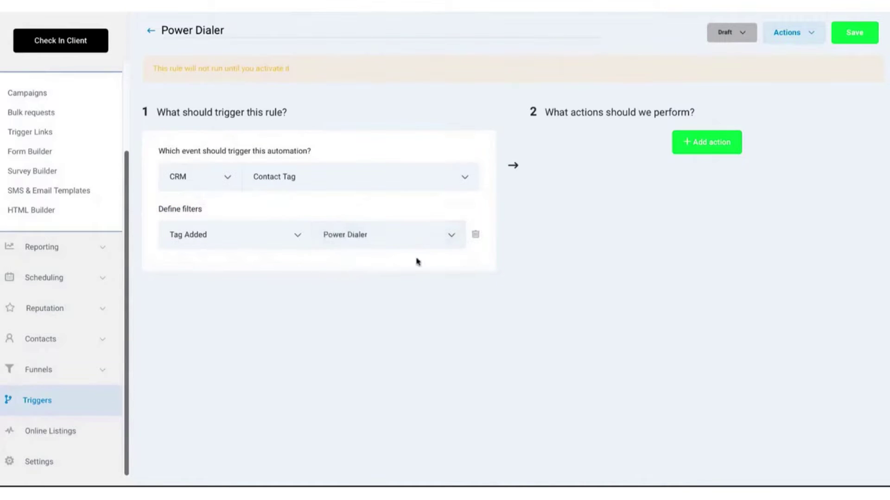
# - Add an Add To Campaign action targeting the Power Dialer campaign
pyautogui.click(697, 145)
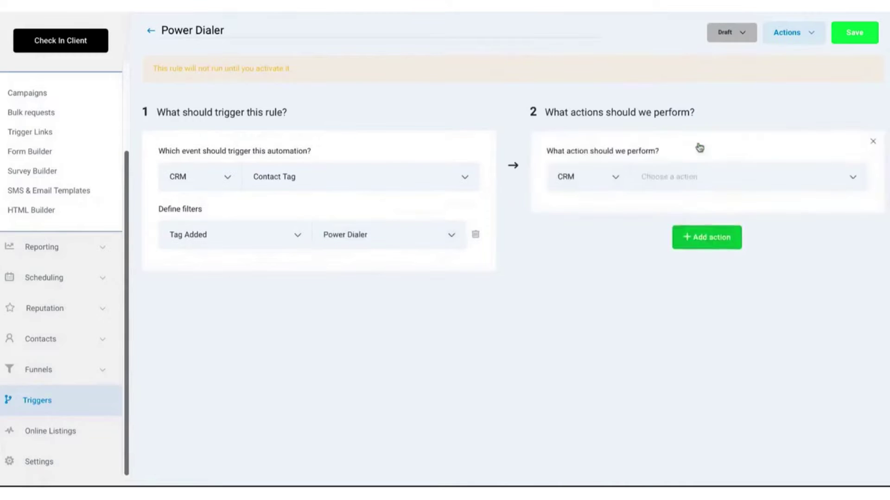
pyautogui.click(699, 177)
pyautogui.click(670, 273)
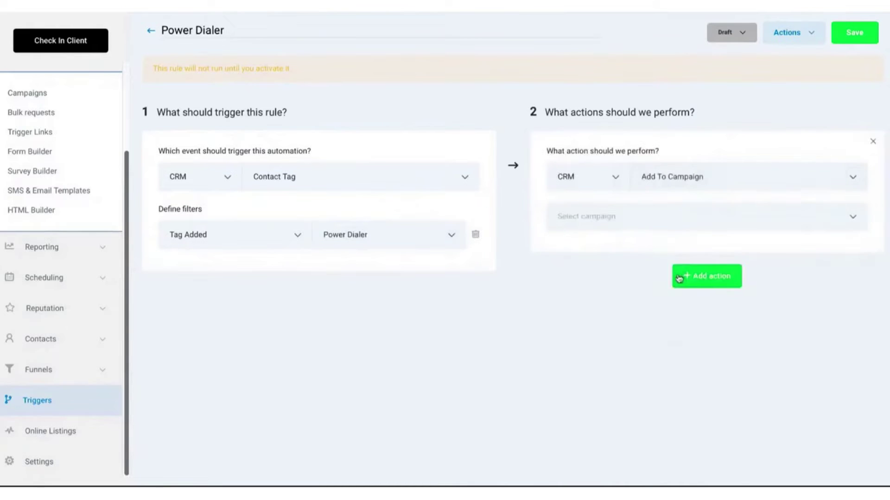
pyautogui.click(693, 218)
pyautogui.click(597, 379)
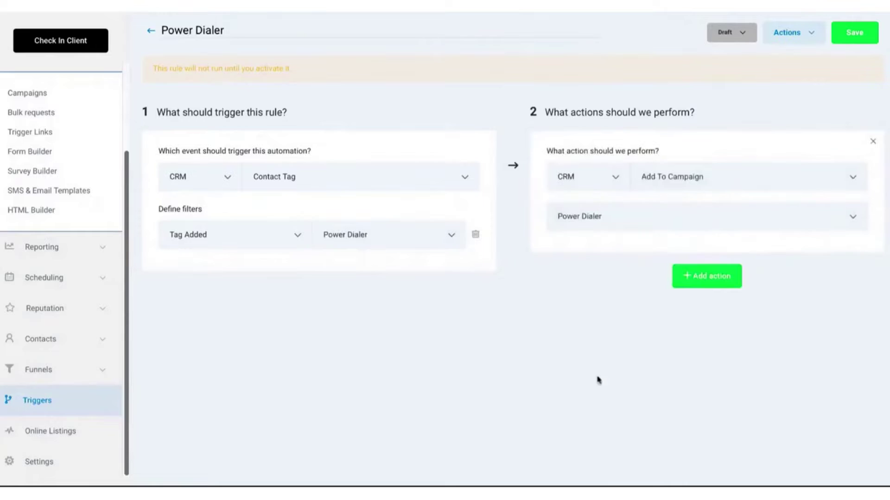
# - Set the rule Active, save it, and expand the Fb Ads Domination campaigns folder
pyautogui.click(743, 33)
pyautogui.click(729, 69)
pyautogui.click(857, 34)
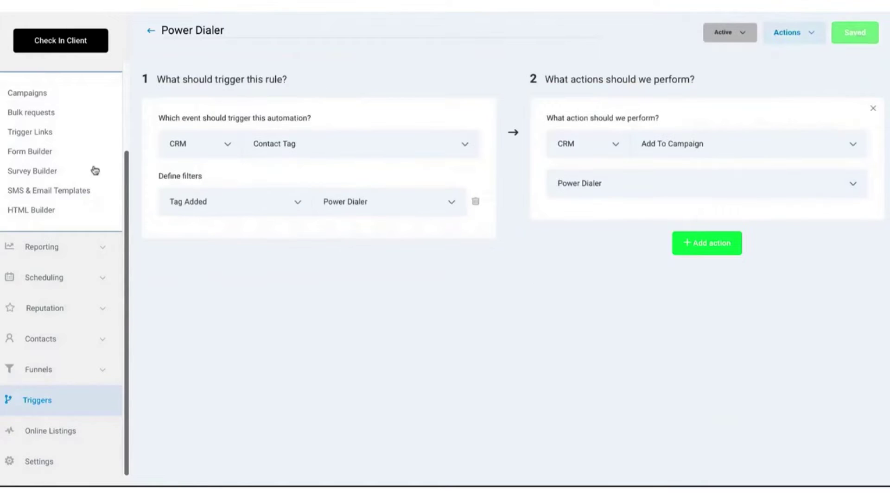
pyautogui.click(43, 95)
pyautogui.click(151, 195)
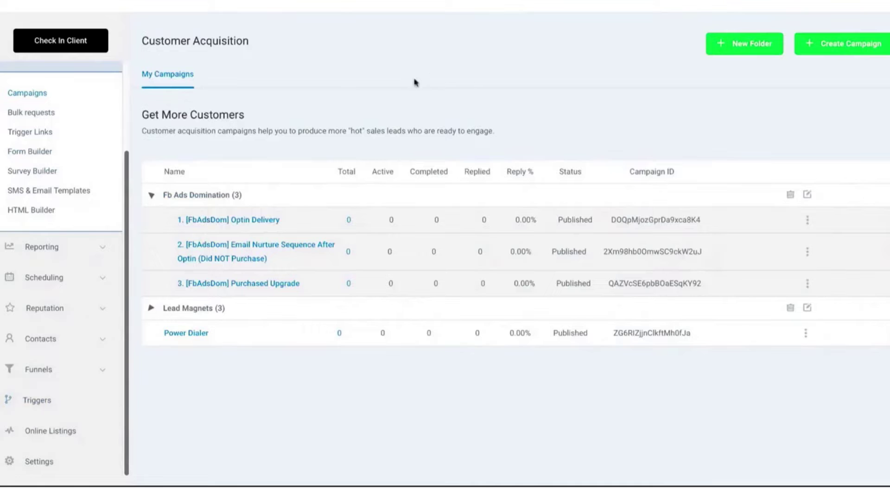
# - Open the full contacts list and select the third and fourth contacts
pyautogui.click(51, 338)
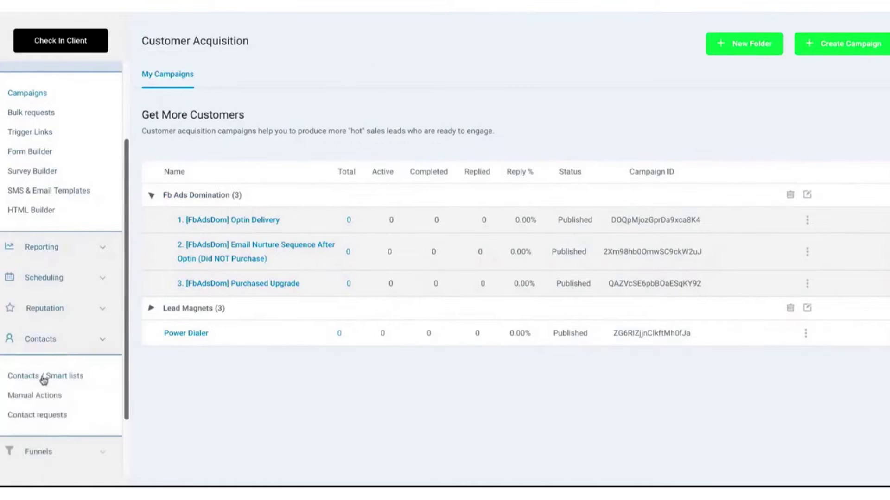
pyautogui.click(42, 375)
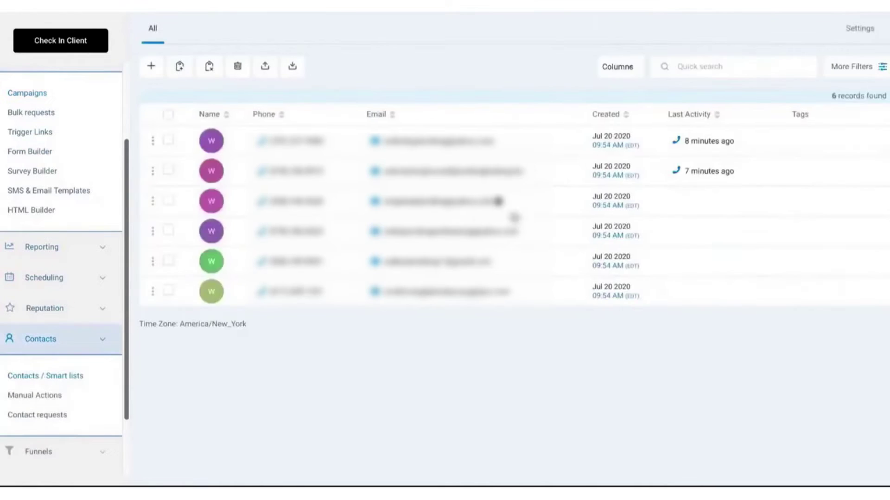
pyautogui.click(167, 202)
pyautogui.click(168, 232)
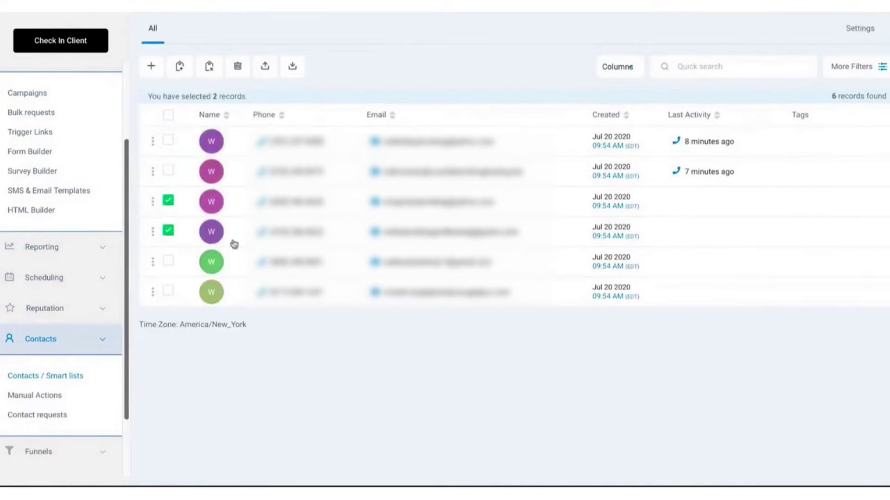
# - Apply the existing 'power dialer' tag to both selected contacts
pyautogui.click(180, 66)
pyautogui.write('power')
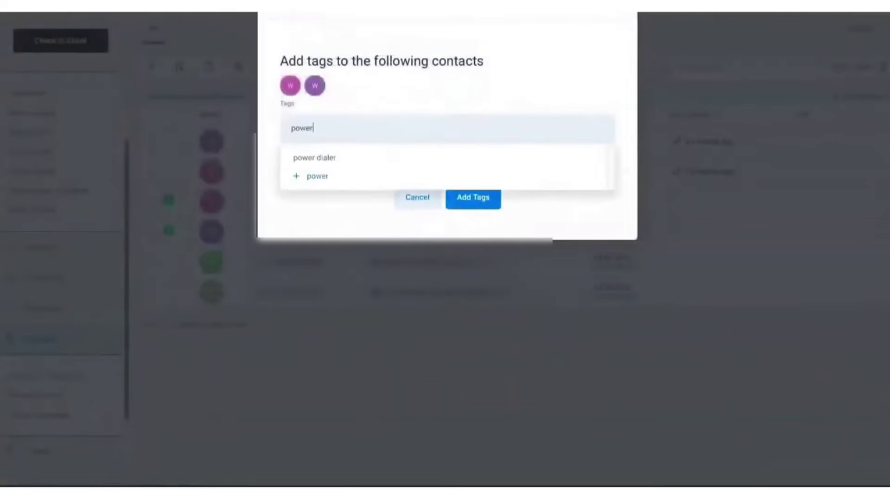
pyautogui.click(308, 157)
pyautogui.click(483, 224)
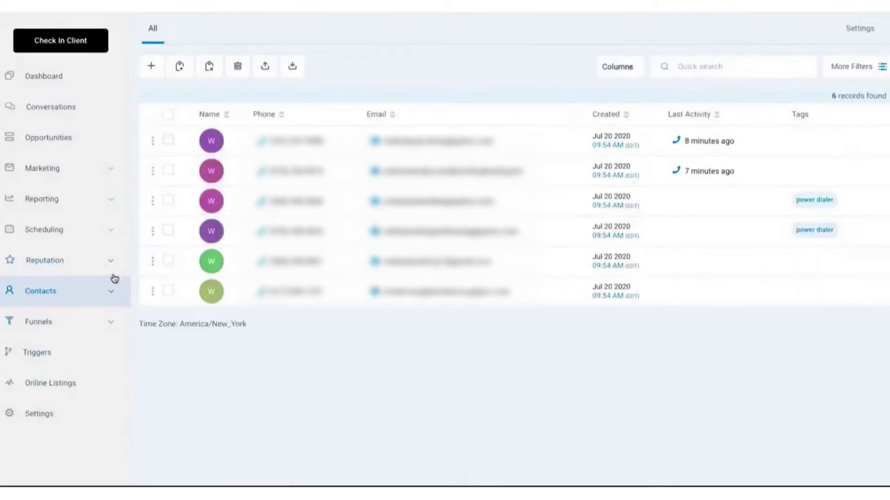
pyautogui.click(110, 295)
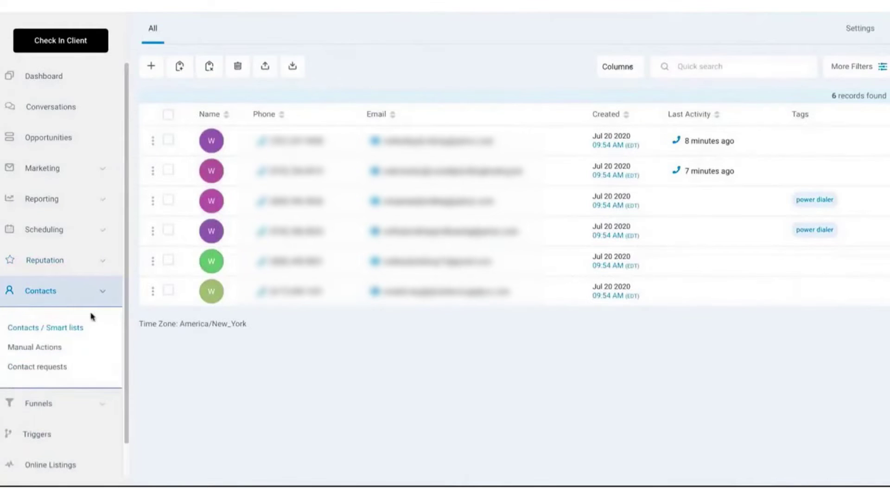
# - Start the queued Power Dialer calls from Manual Actions and allow microphone access
pyautogui.click(52, 352)
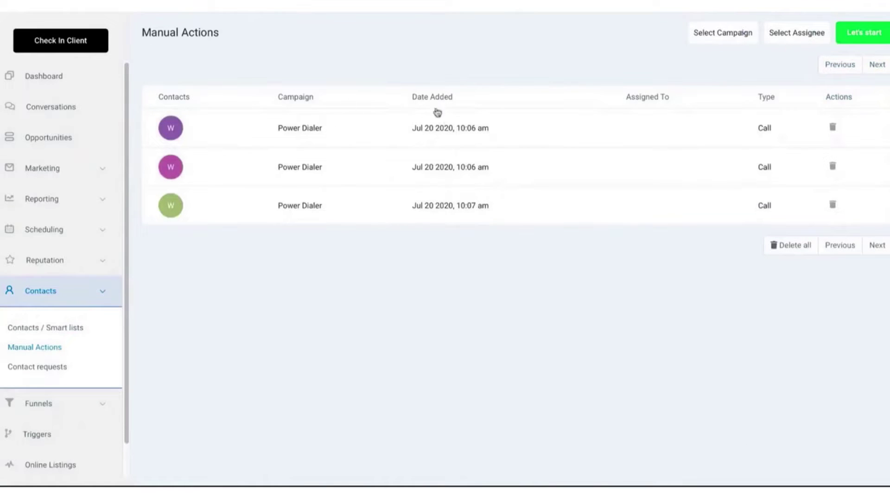
pyautogui.click(862, 32)
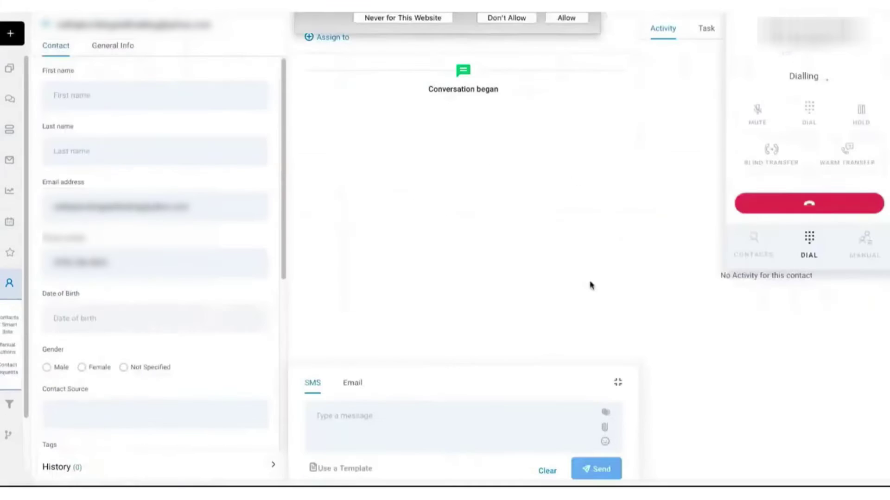
pyautogui.click(565, 19)
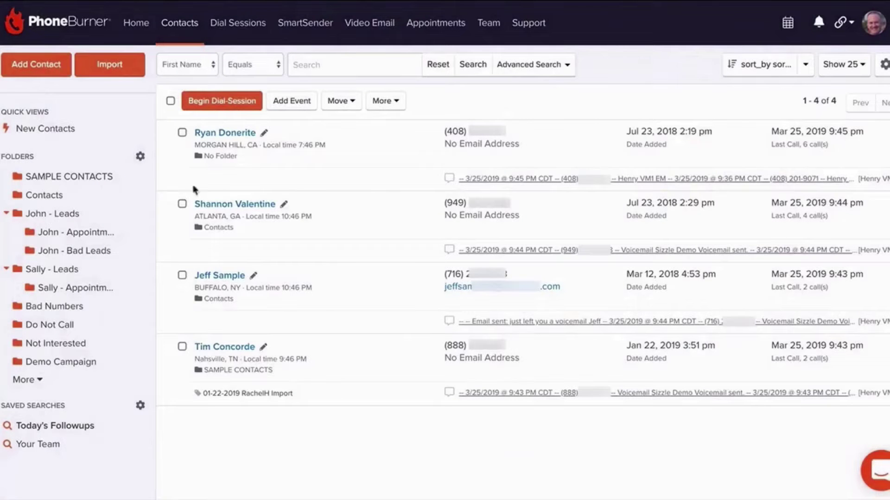
# - Select all four contacts, begin a dial session and start dialing
pyautogui.click(170, 101)
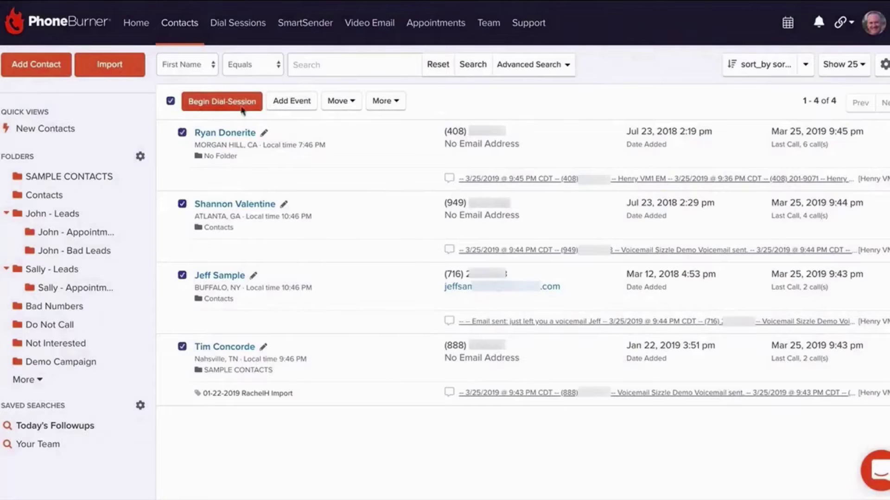
pyautogui.click(237, 105)
pyautogui.click(507, 365)
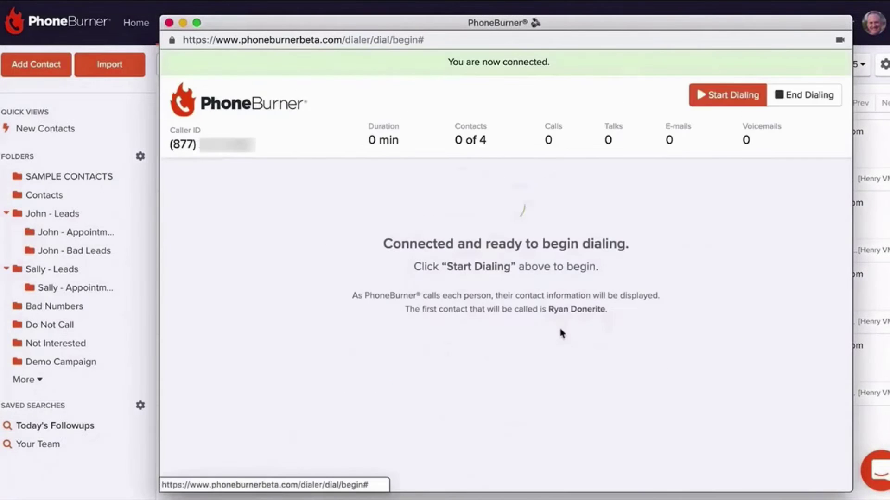
pyautogui.click(748, 100)
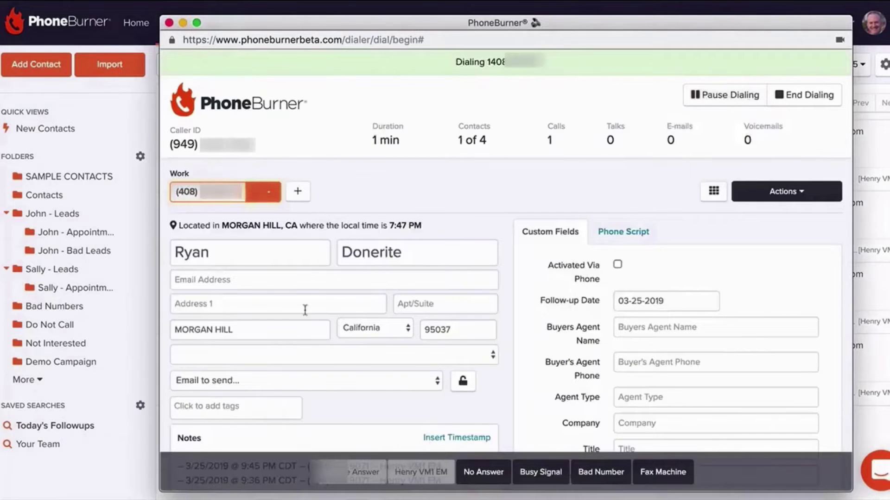
# - Review the Phone Script, then return to the contact's Custom Fields
pyautogui.scroll(-5, 345, 351)
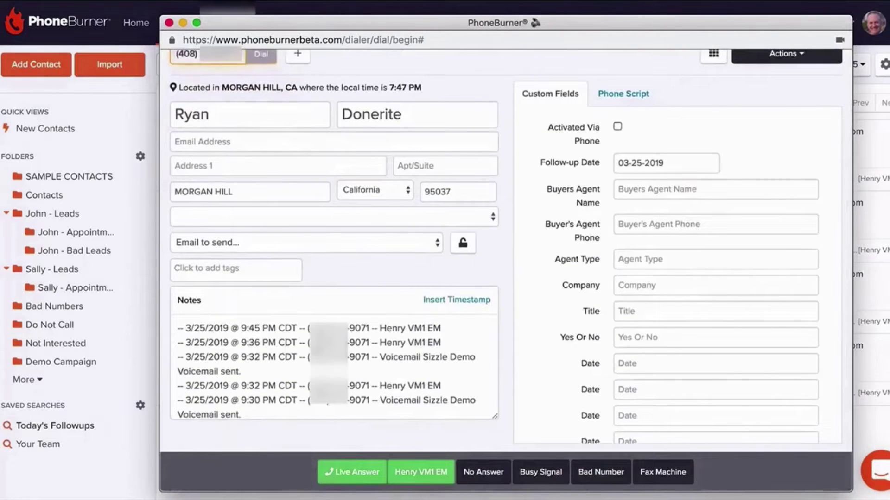
pyautogui.click(614, 99)
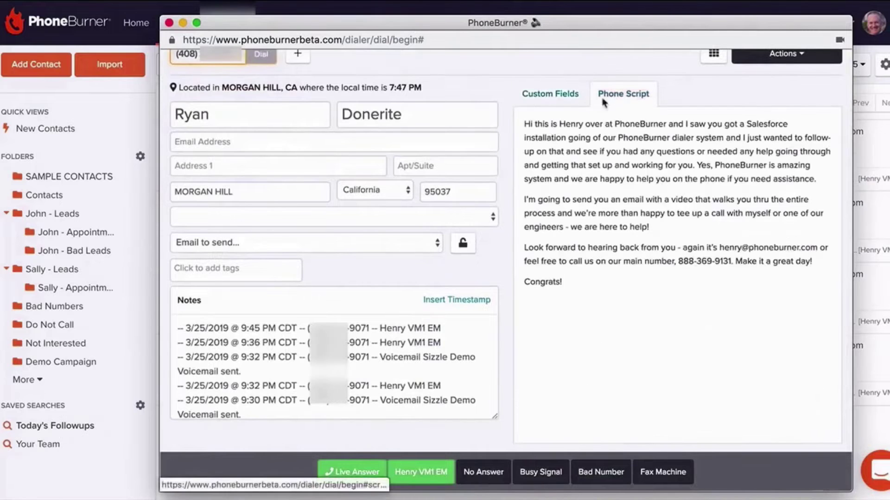
pyautogui.click(558, 97)
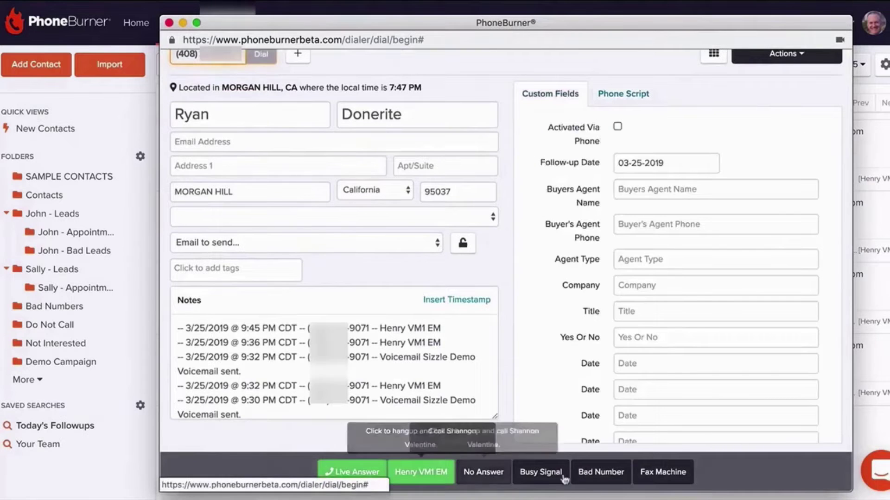
# - Drop Henry VM1 EM voicemails, log a live answer and book Set Appointment-John, then log the final call
pyautogui.click(441, 473)
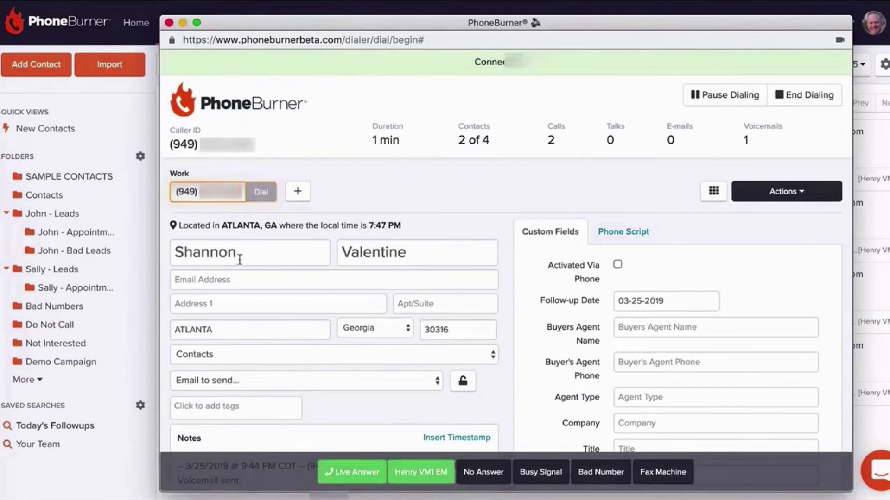
pyautogui.click(440, 472)
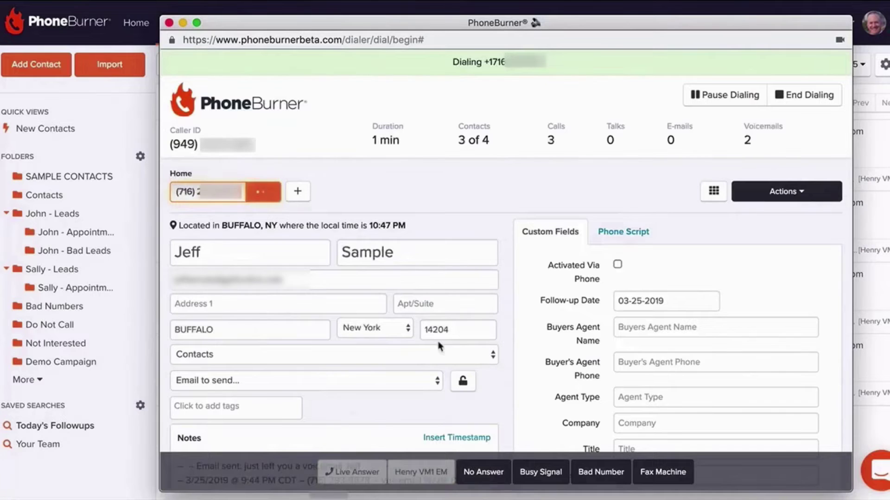
pyautogui.click(369, 472)
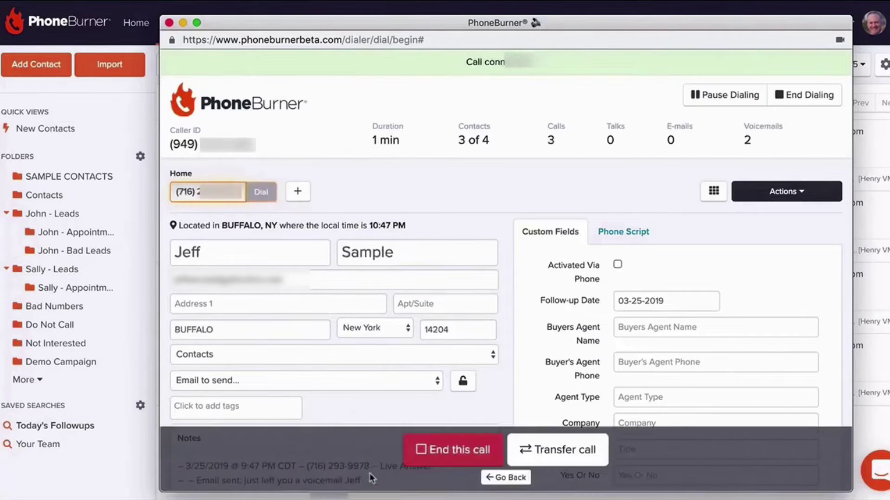
pyautogui.click(479, 461)
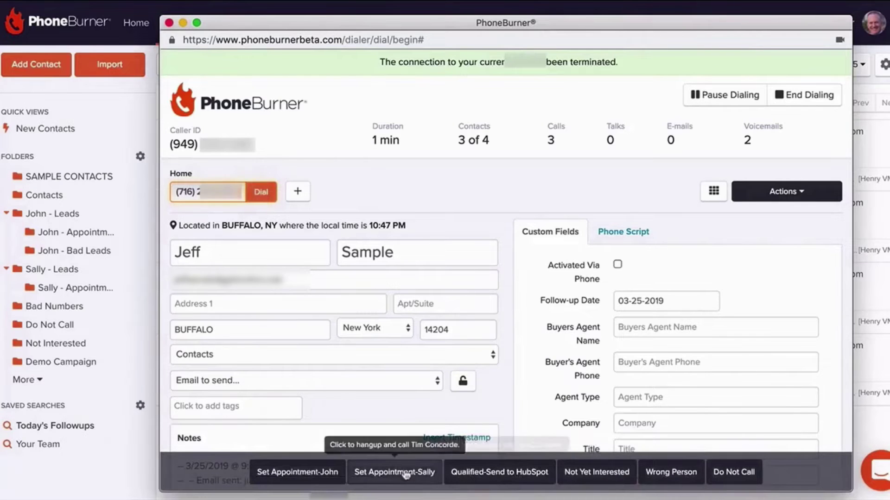
pyautogui.click(336, 472)
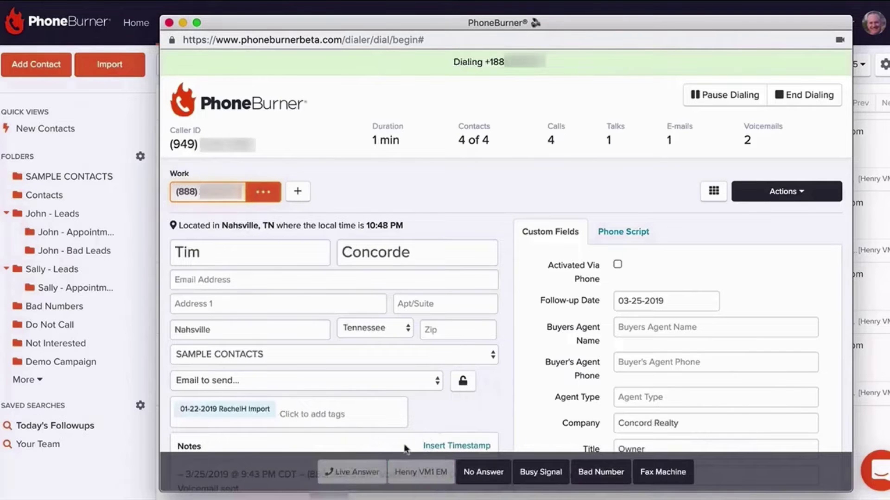
pyautogui.click(379, 477)
pyautogui.click(438, 458)
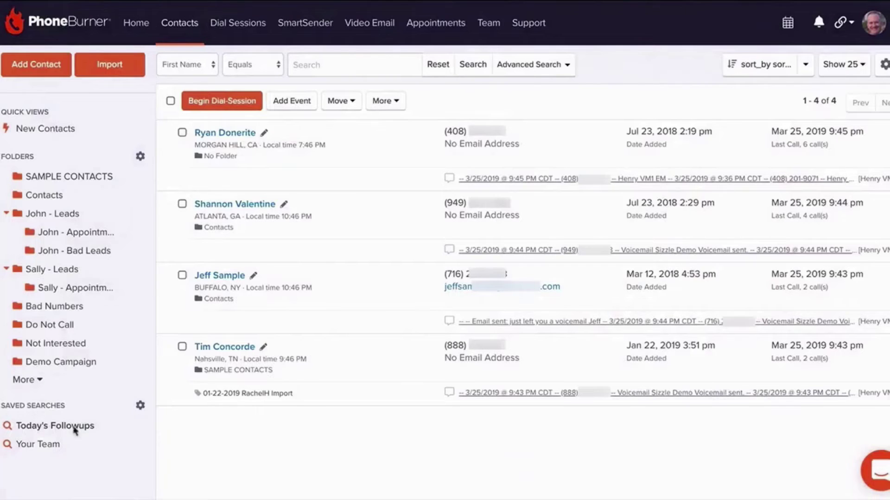
# - Select all four contacts and launch a new dial session
pyautogui.click(170, 103)
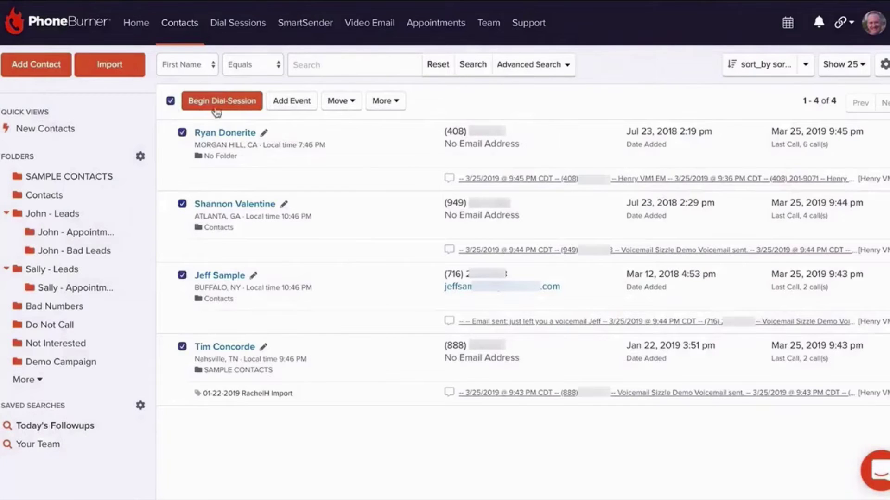
pyautogui.click(237, 106)
pyautogui.click(510, 367)
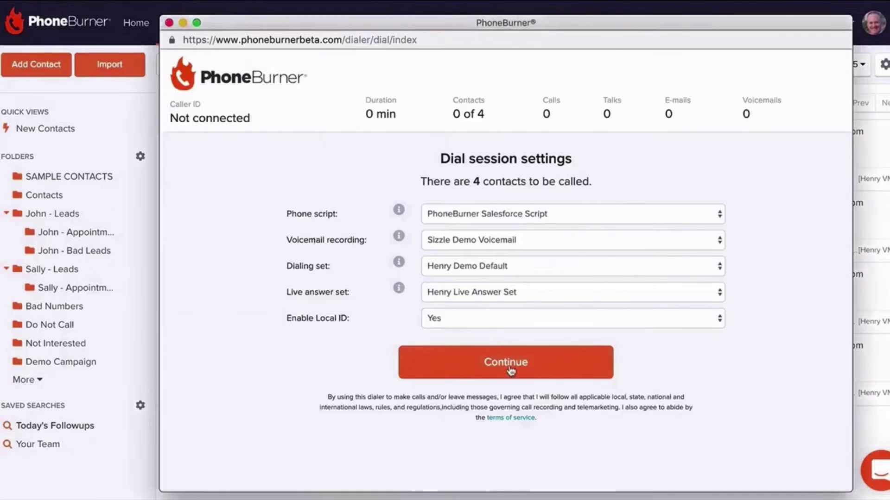
# - Start dialing the first contact and glance at the call script before returning to Custom Fields
pyautogui.click(749, 106)
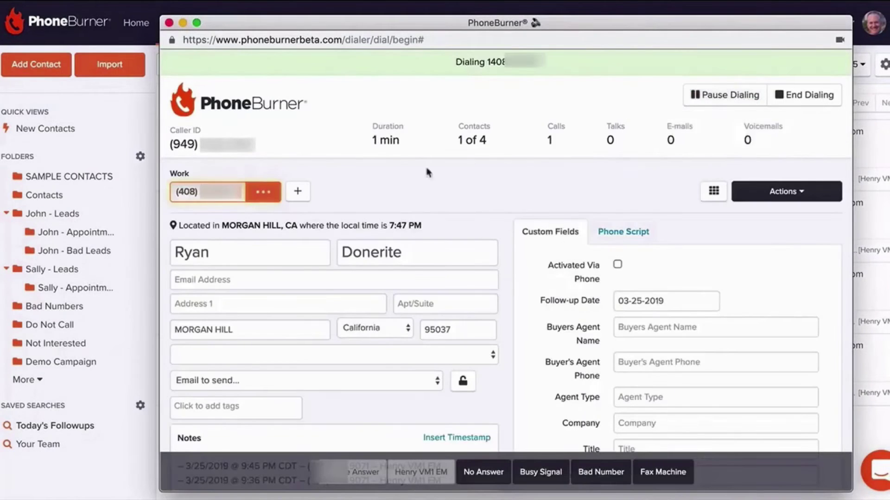
pyautogui.scroll(-1, 345, 351)
pyautogui.scroll(-3, 345, 350)
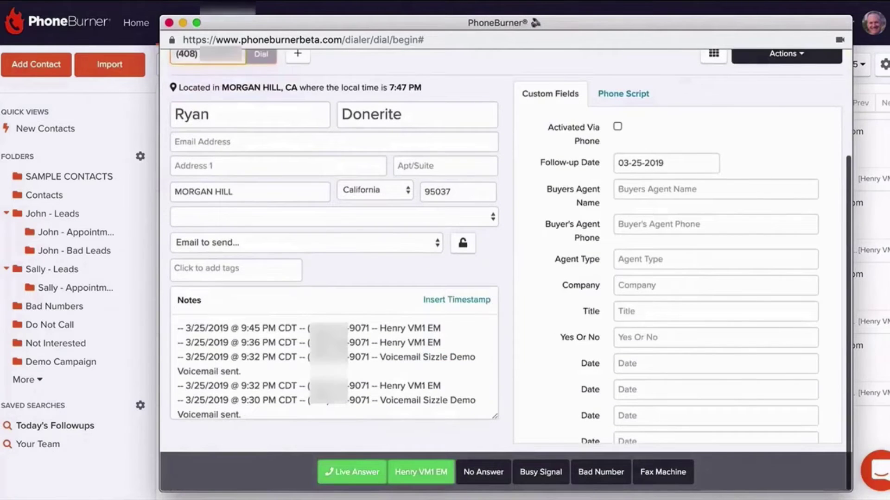
pyautogui.click(616, 96)
pyautogui.click(556, 97)
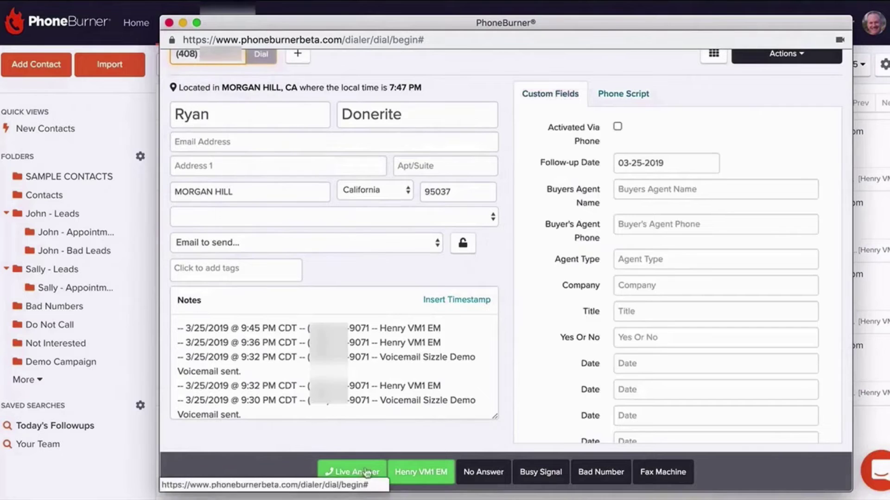
# - Drop a voicemail, log a live call, book Set Appointment-John, and mark the final call answered
pyautogui.click(442, 478)
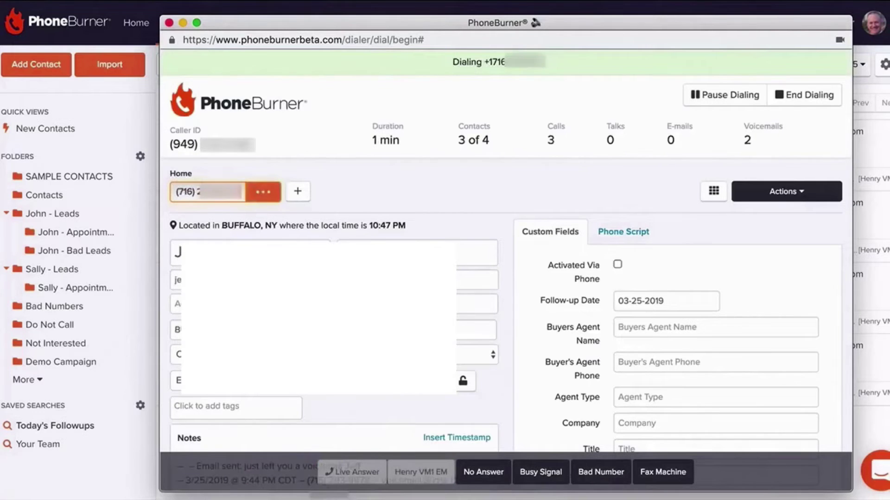
pyautogui.click(373, 478)
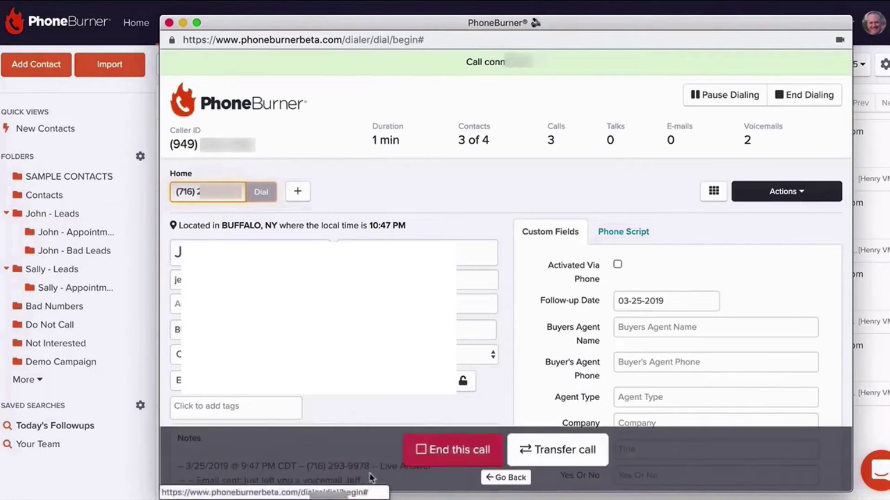
pyautogui.click(477, 462)
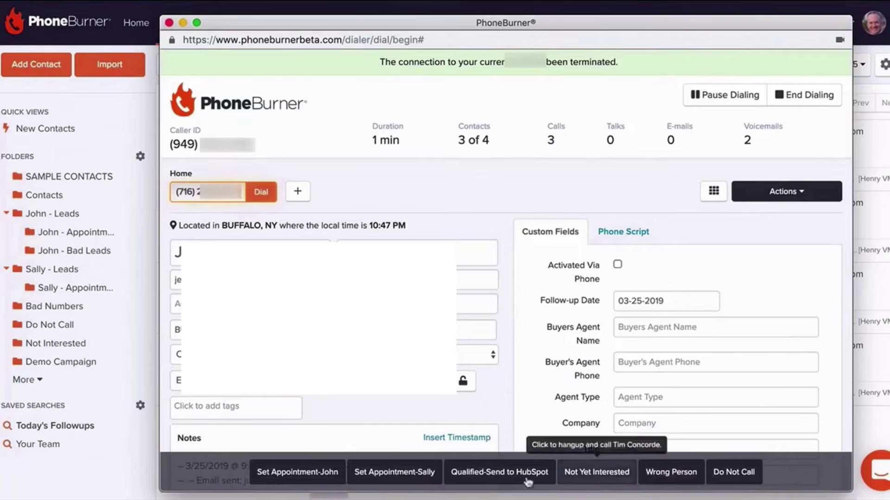
pyautogui.click(334, 472)
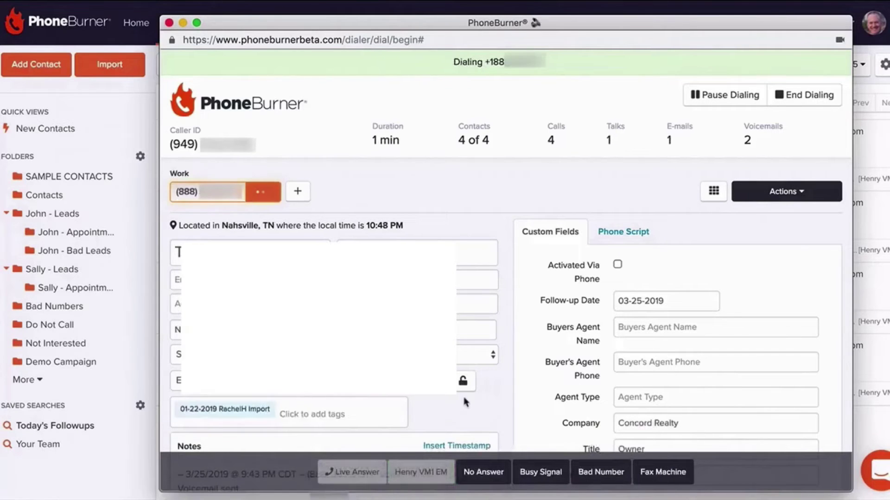
pyautogui.click(420, 472)
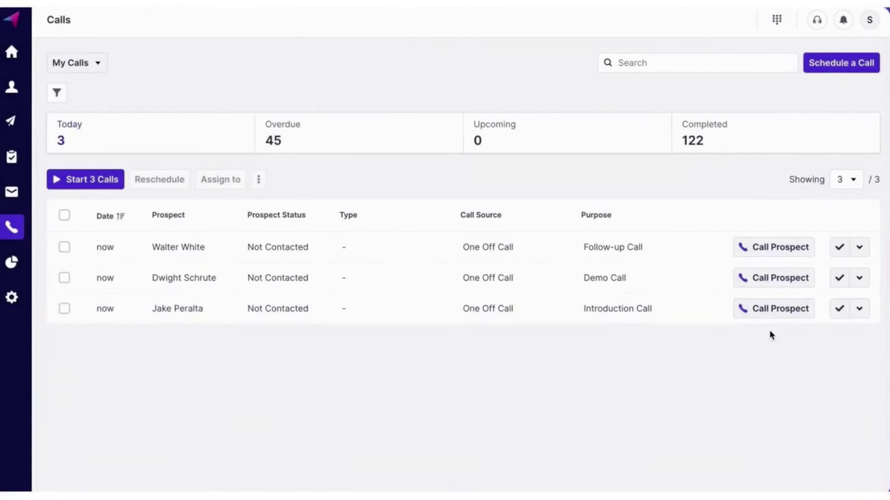
# - Call the introduction-call prospect with Local Dial on and record the call
pyautogui.click(780, 310)
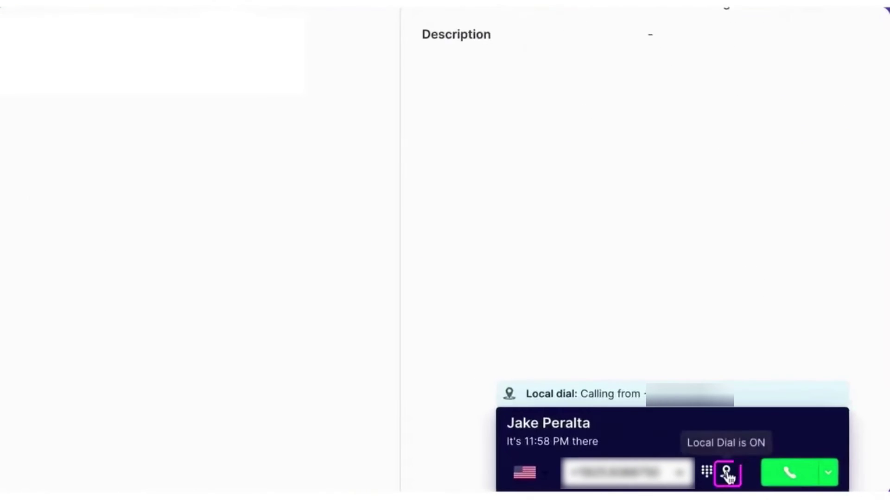
pyautogui.click(726, 473)
pyautogui.click(726, 473)
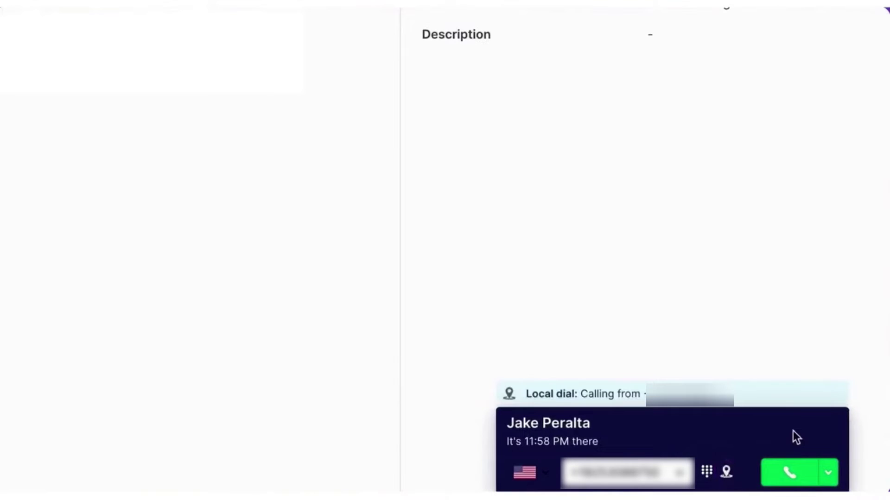
pyautogui.click(788, 473)
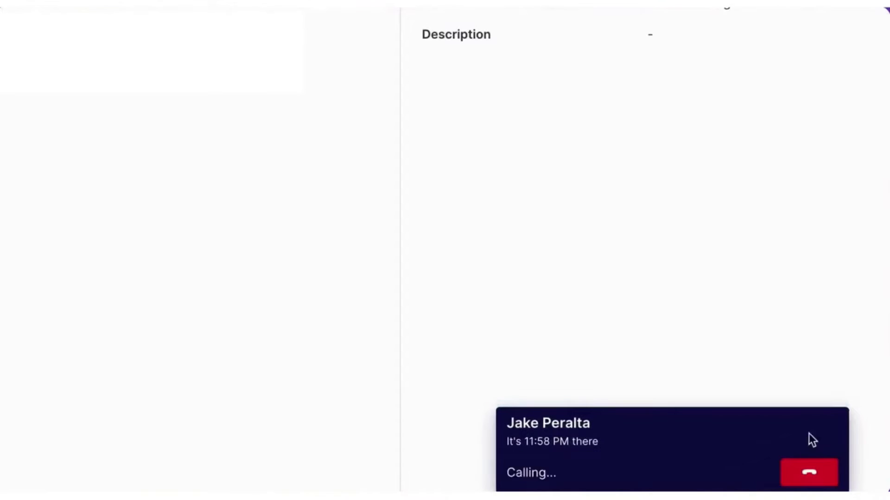
pyautogui.click(667, 472)
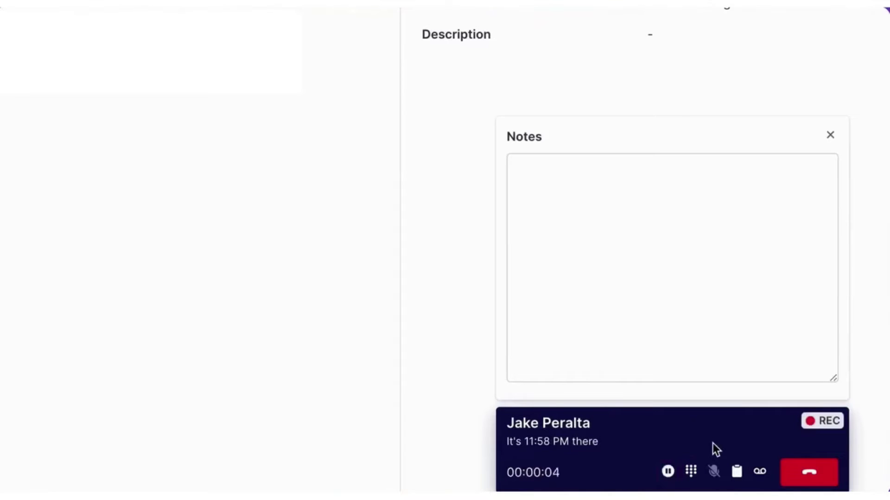
# - Note 'Hi there!', hang up, and save the call with a Positive outcome
pyautogui.click(611, 245)
pyautogui.write('Hi ther')
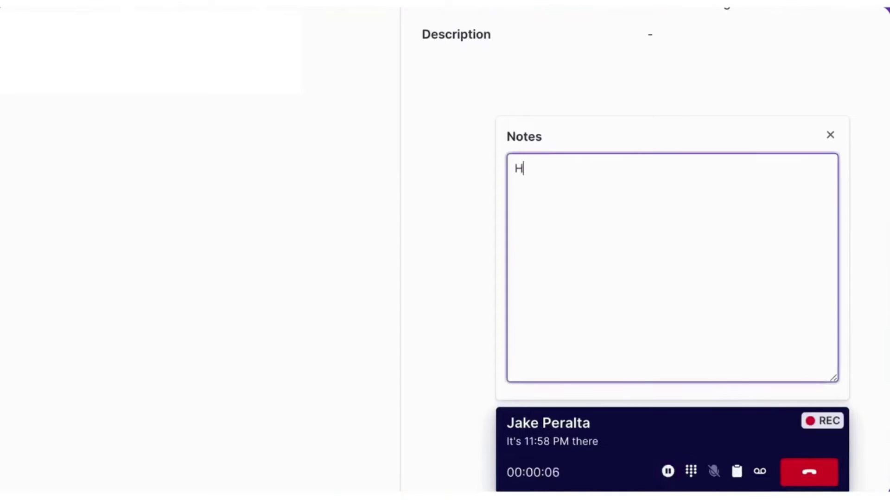
pyautogui.write('e!')
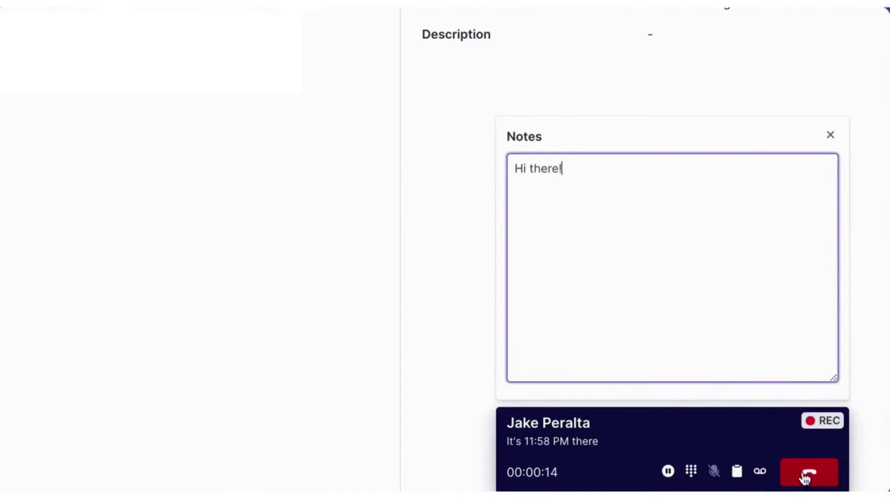
pyautogui.click(805, 479)
pyautogui.click(698, 393)
pyautogui.click(581, 139)
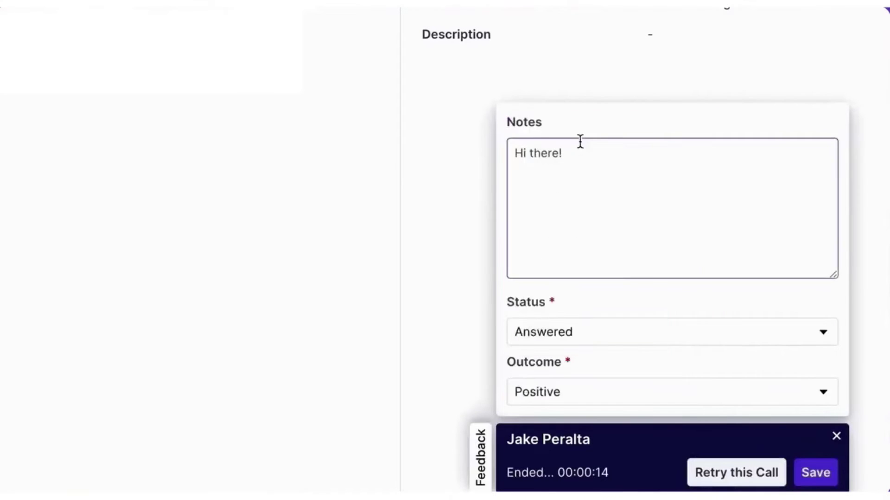
pyautogui.click(808, 472)
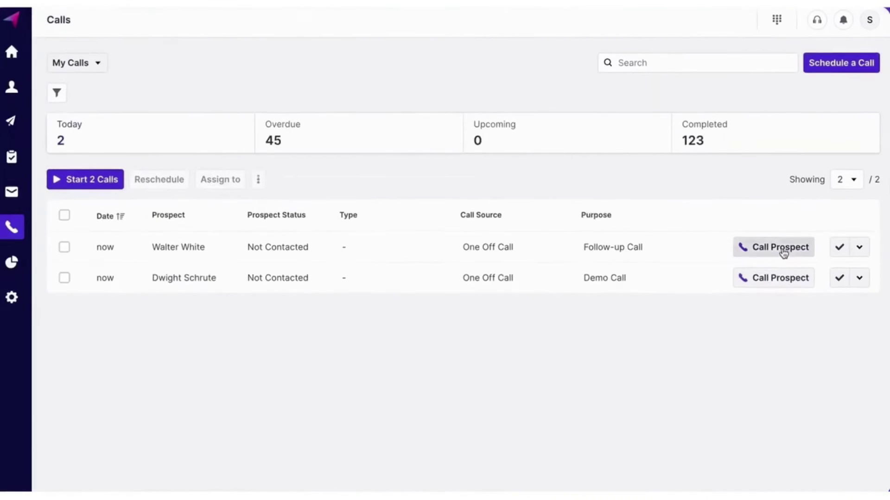
# - Call the follow-up prospect, drop Voice Mail 1, and save the call log
pyautogui.click(789, 256)
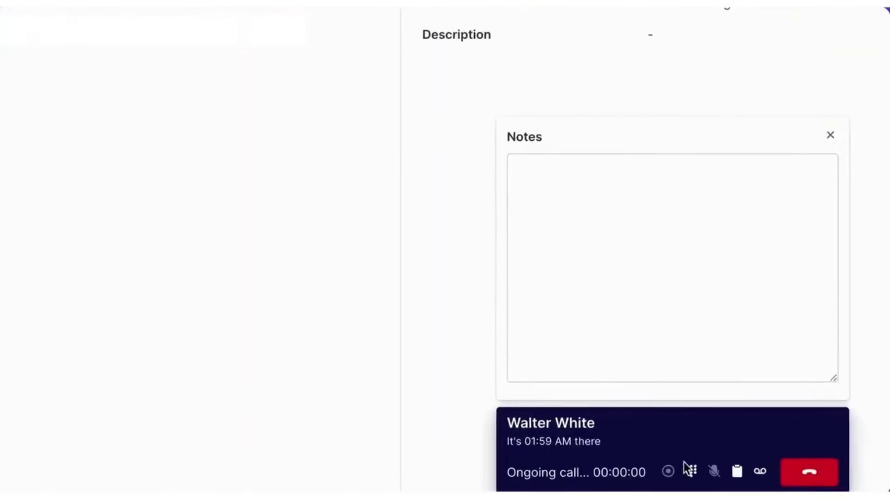
pyautogui.click(758, 473)
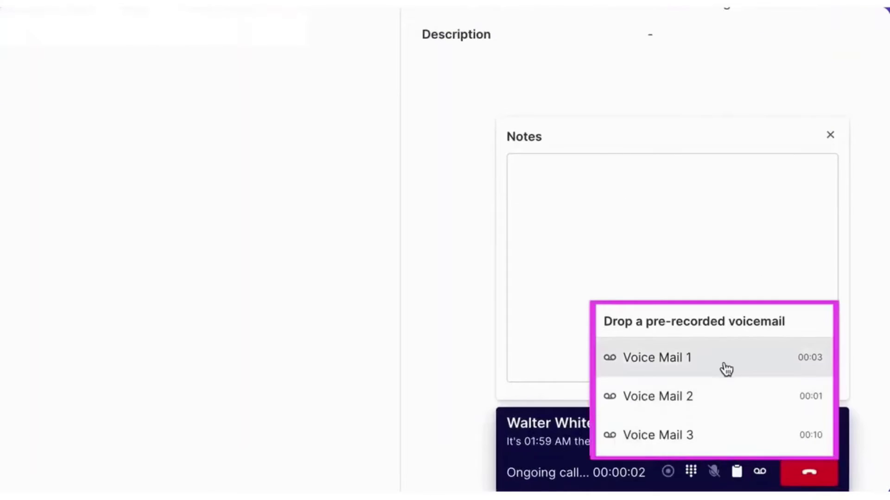
pyautogui.click(723, 360)
pyautogui.click(804, 470)
pyautogui.click(813, 471)
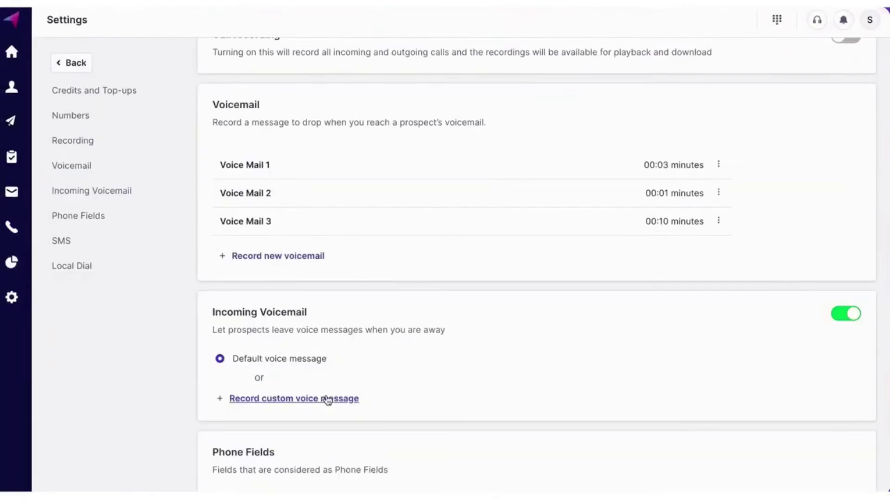
# - Record a custom incoming voicemail, save it as 'My Voicemail', and open the call reports
pyautogui.click(328, 398)
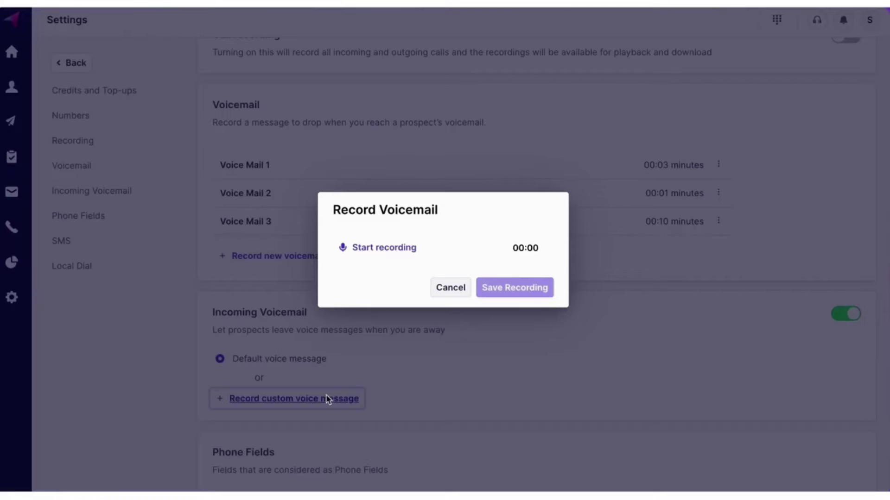
pyautogui.click(402, 249)
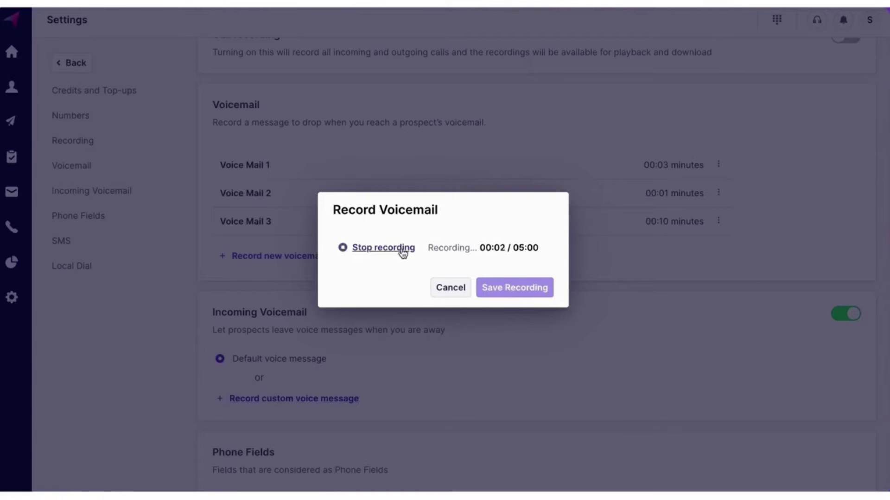
pyautogui.click(402, 250)
pyautogui.click(498, 319)
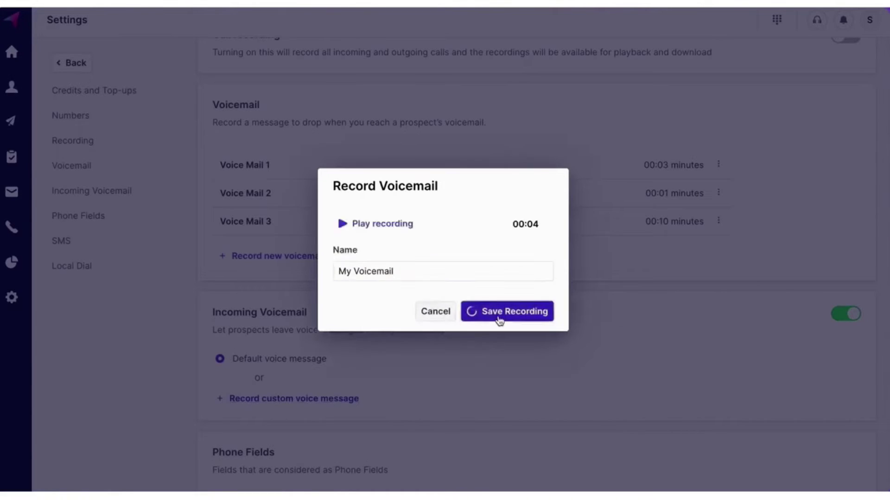
pyautogui.moveTo(11, 263)
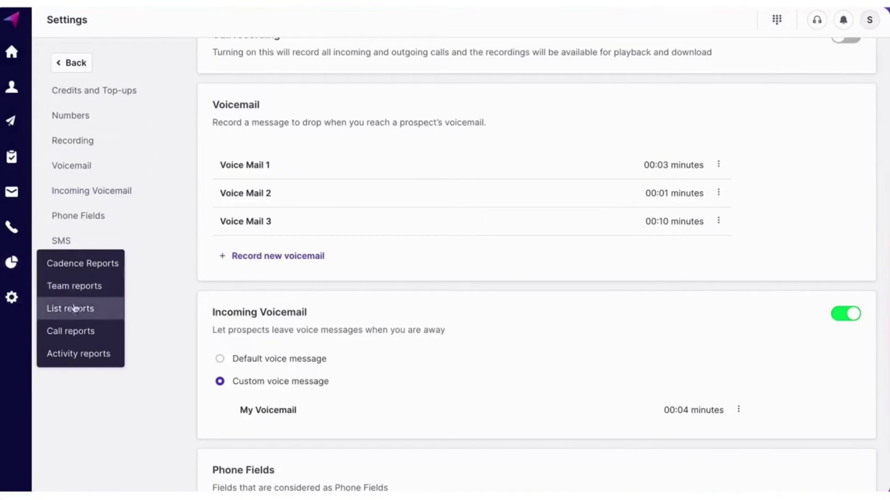
pyautogui.click(71, 331)
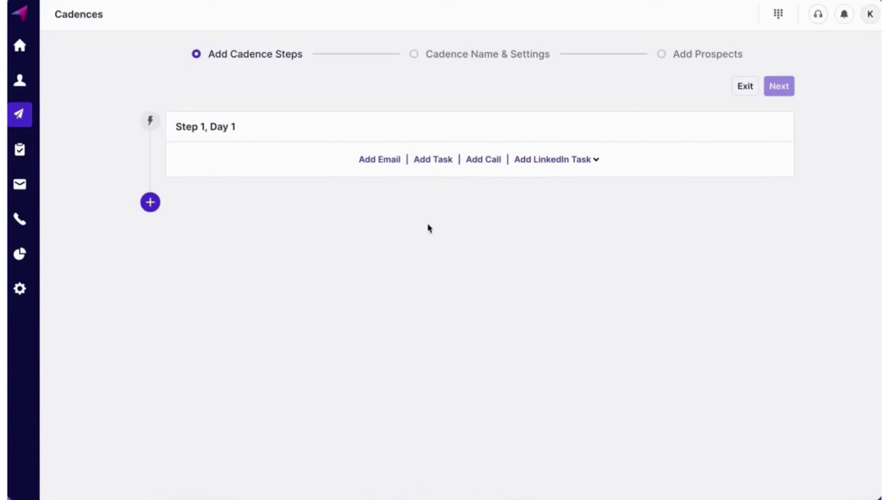
# - Add the email as Step 1, change Step 2's delay to 1 hour, and import prospects from Zoho
pyautogui.click(379, 160)
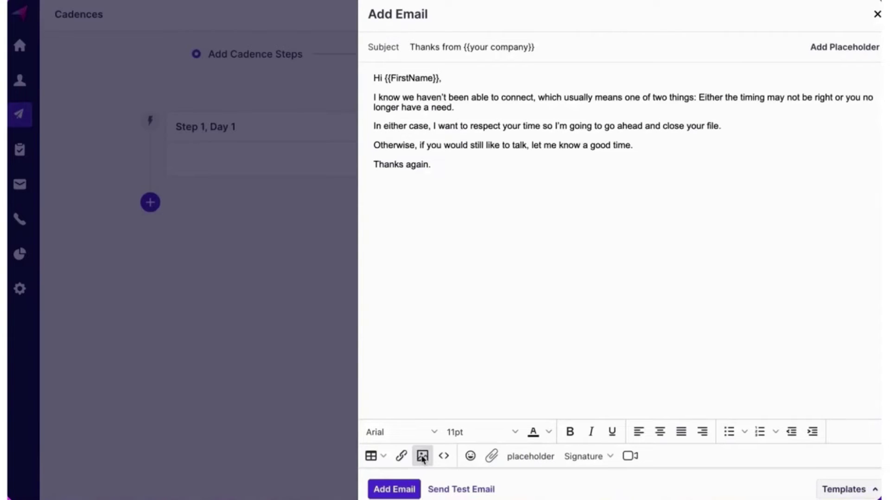
pyautogui.click(399, 491)
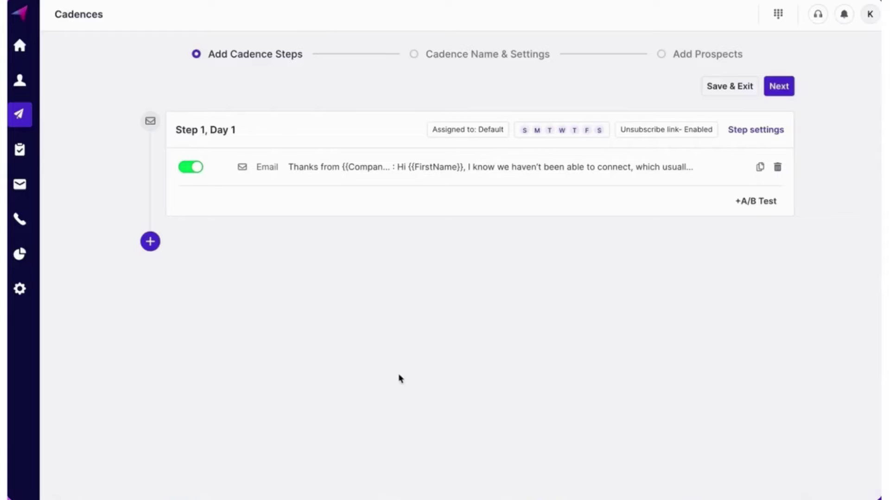
pyautogui.click(254, 289)
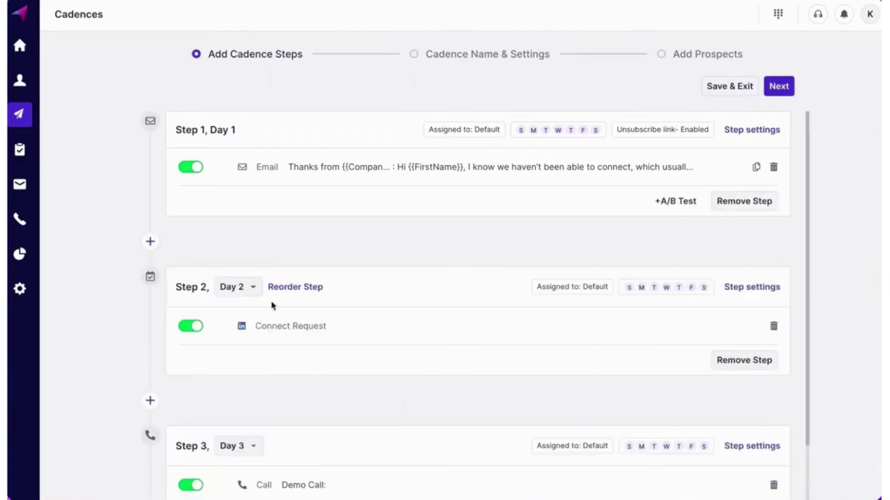
pyautogui.click(316, 347)
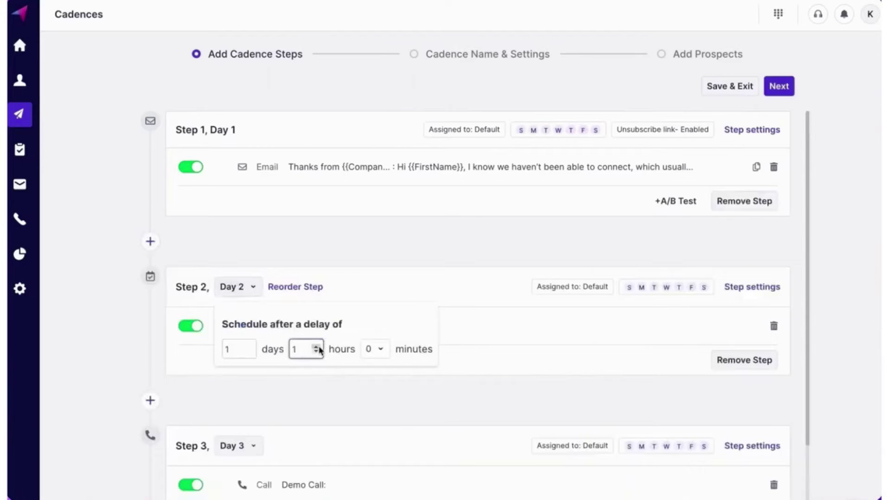
pyautogui.click(250, 352)
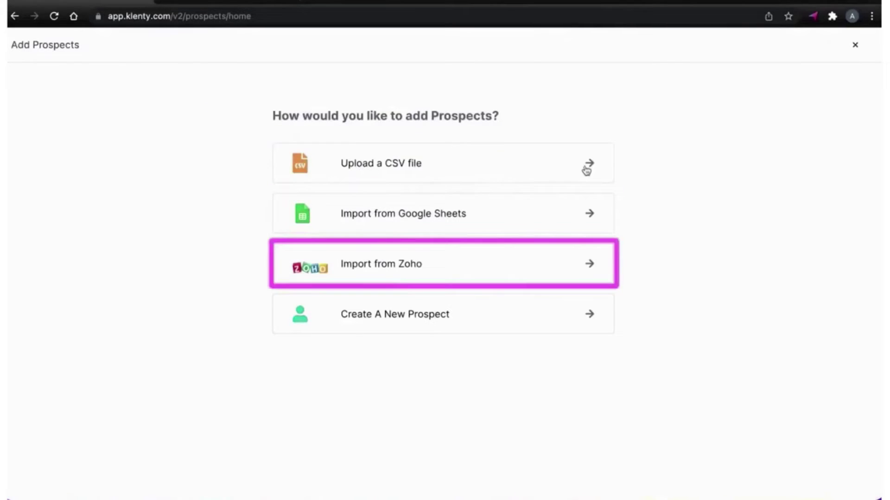
pyautogui.click(594, 264)
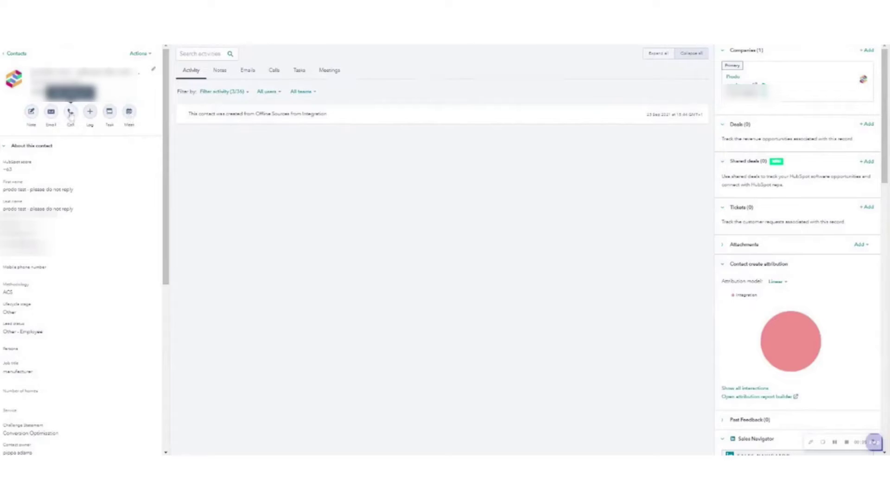
# - Log a call on the contact with outcome Connected, type S - Prospecting, and a short description
pyautogui.click(90, 113)
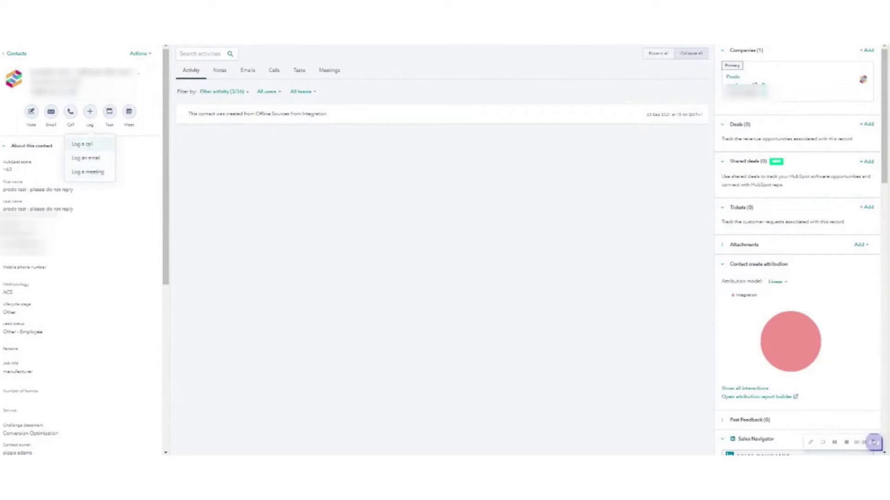
pyautogui.click(83, 144)
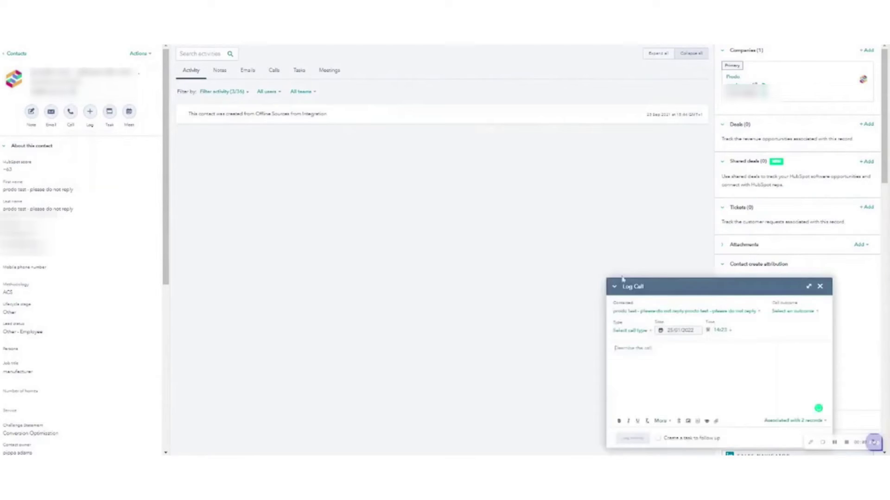
pyautogui.click(792, 311)
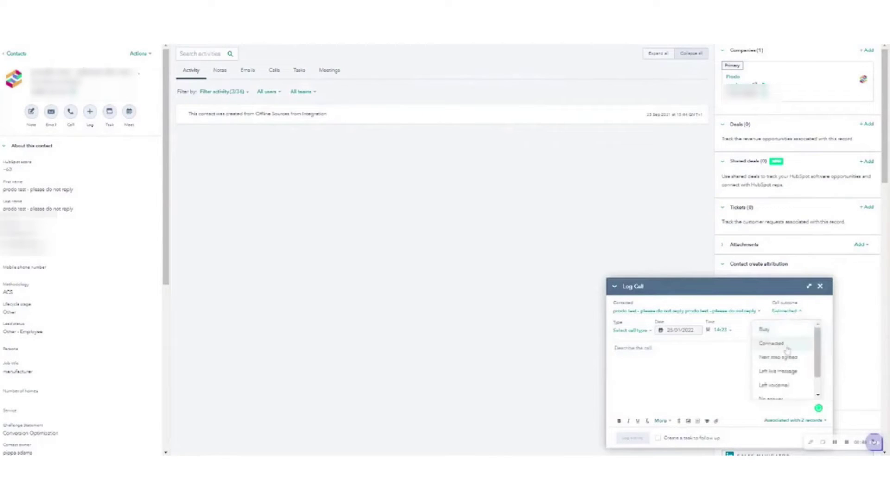
pyautogui.click(772, 343)
pyautogui.click(631, 330)
pyautogui.click(635, 380)
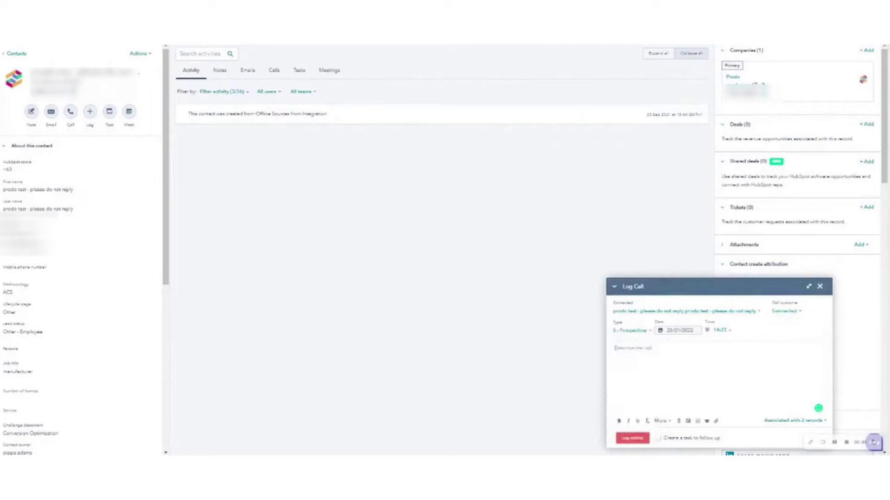
pyautogui.click(617, 348)
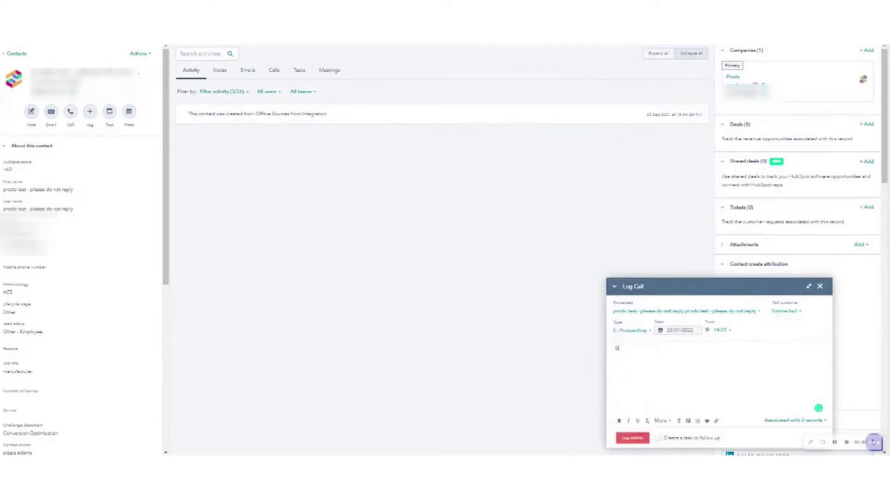
pyautogui.click(637, 439)
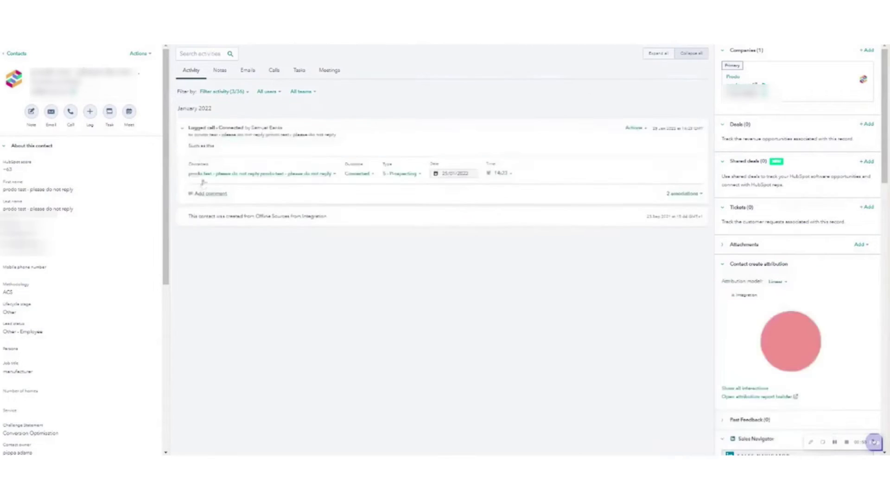
pyautogui.moveTo(245, 145)
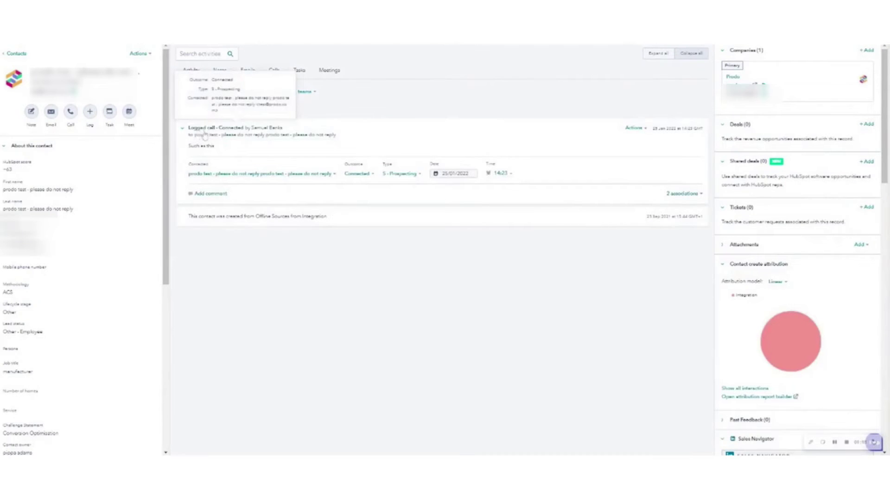
pyautogui.moveTo(215, 133)
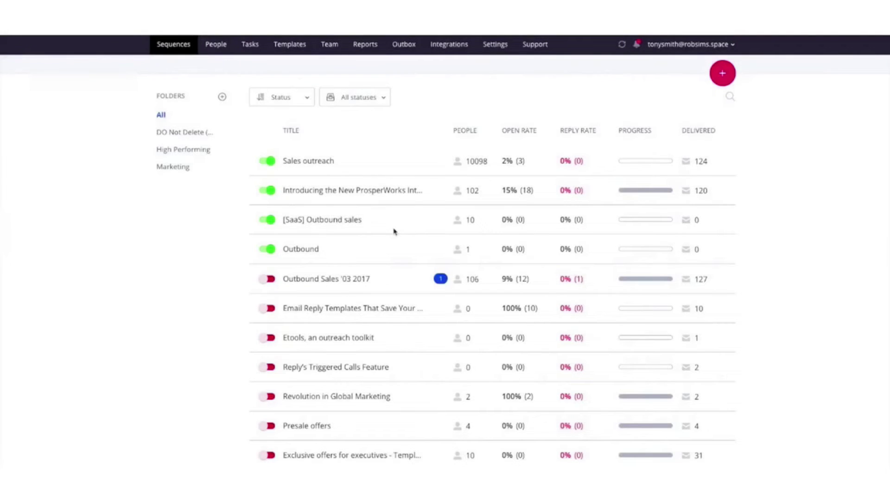
# - Review the Calls and Call Features tool settings, then open the [SaaS] Outbound sales sequence
pyautogui.click(494, 45)
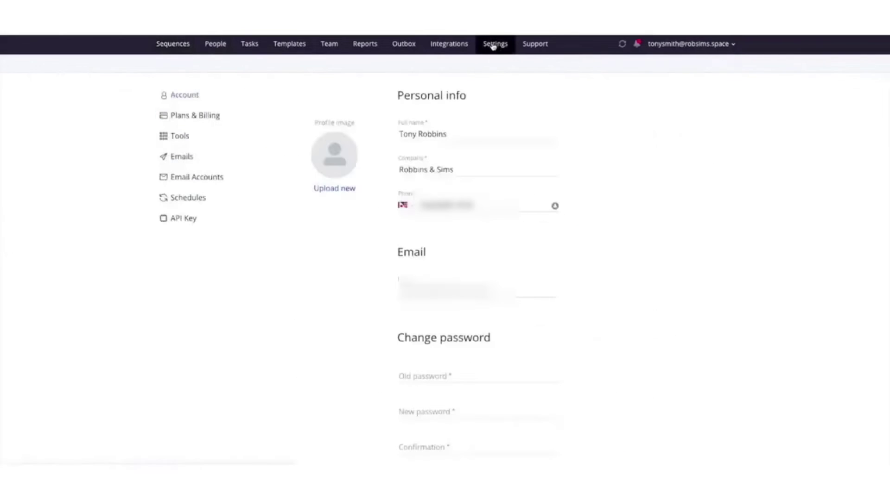
pyautogui.click(176, 136)
pyautogui.click(399, 104)
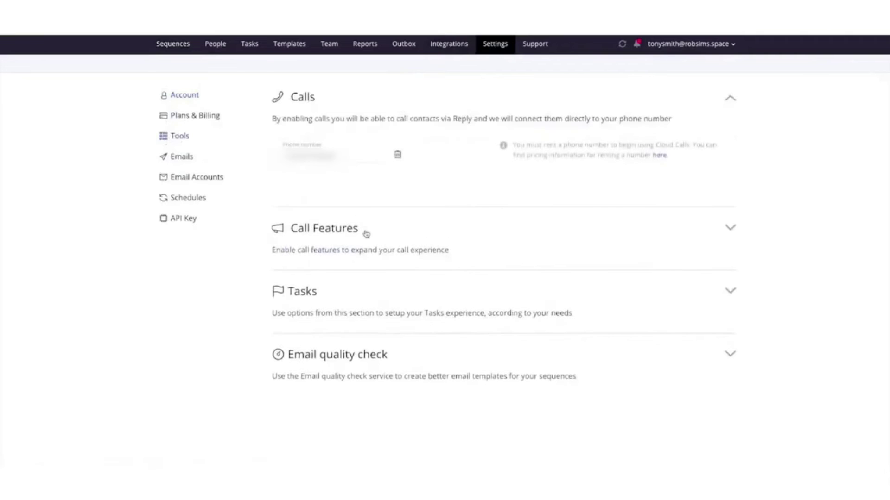
pyautogui.click(366, 234)
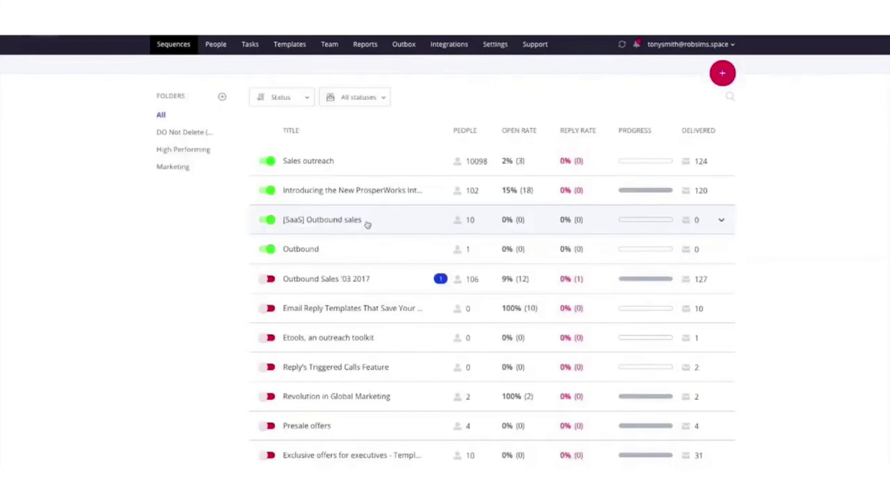
pyautogui.click(368, 224)
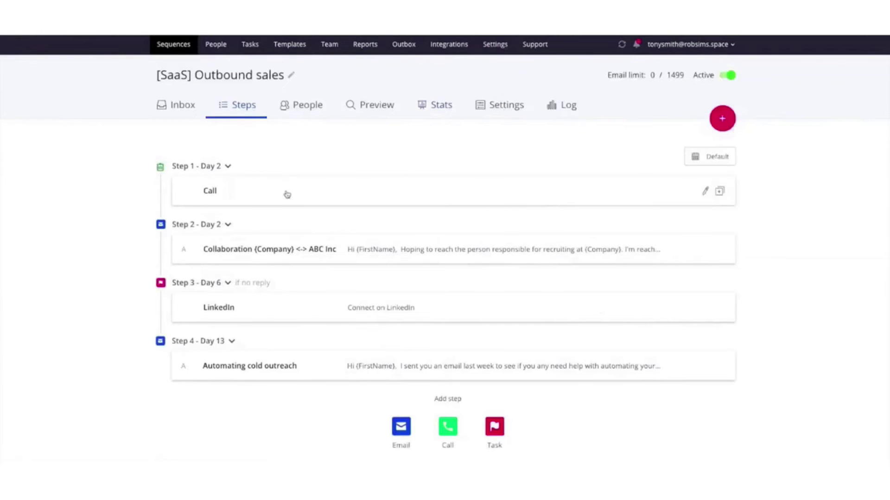
# - Paste the prepared discovery questions into the Call step's notes and save them
pyautogui.click(287, 194)
pyautogui.hotkey('ctrl', 'v')
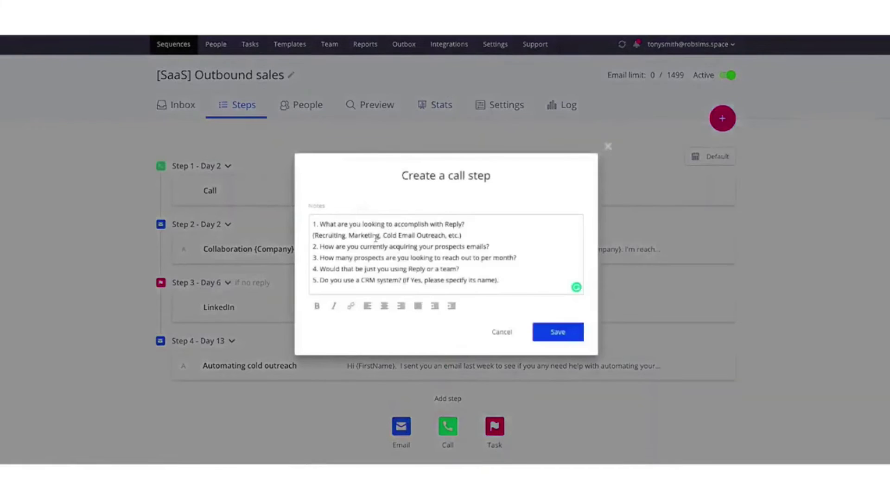
pyautogui.hotkey('ctrl', 'a')
pyautogui.click(545, 330)
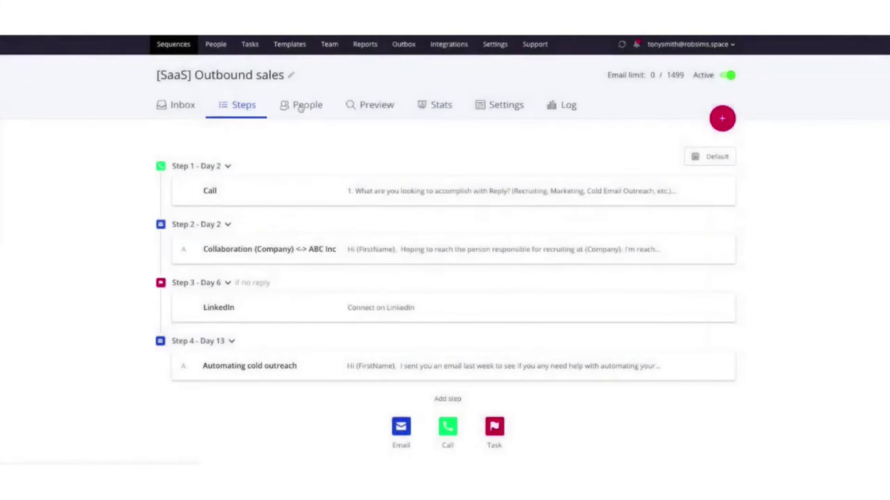
# - Call the second prospect in the sequence's People list, show the call notes, then hang up
pyautogui.click(300, 107)
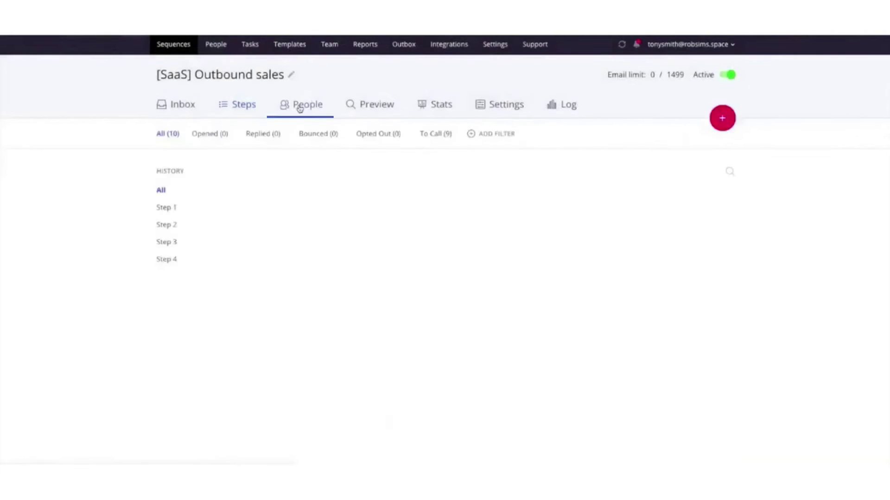
pyautogui.click(725, 250)
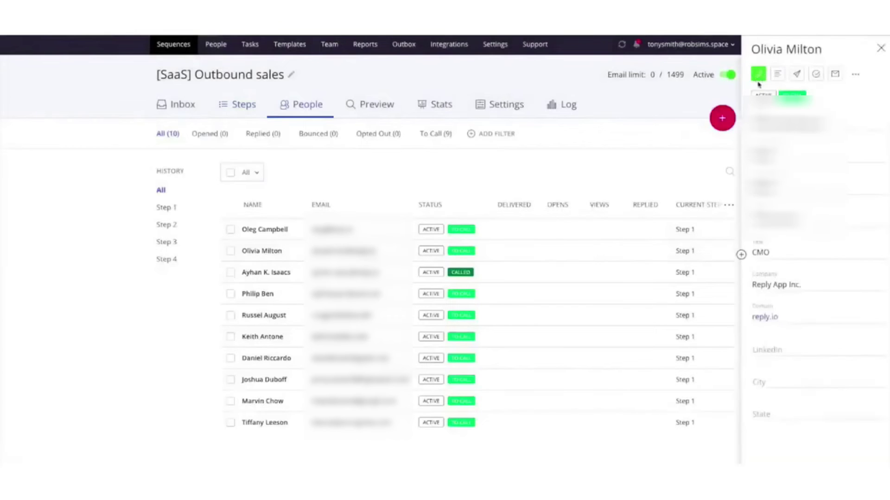
pyautogui.click(806, 103)
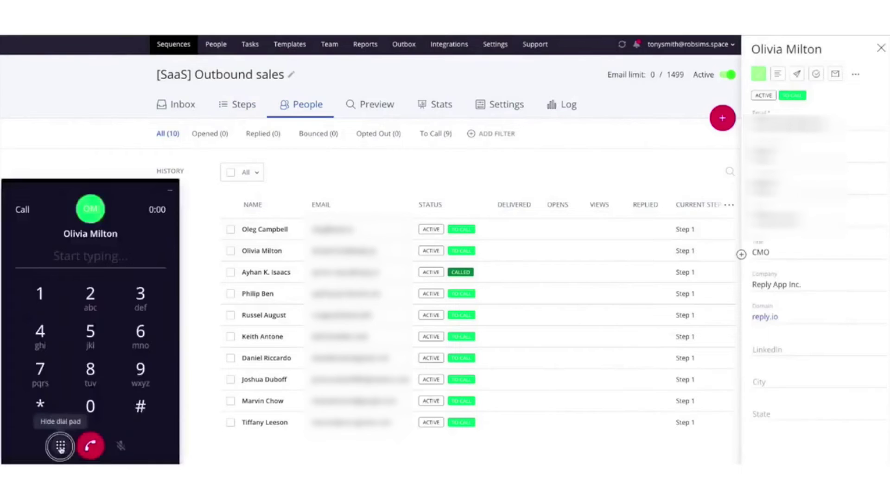
pyautogui.click(61, 445)
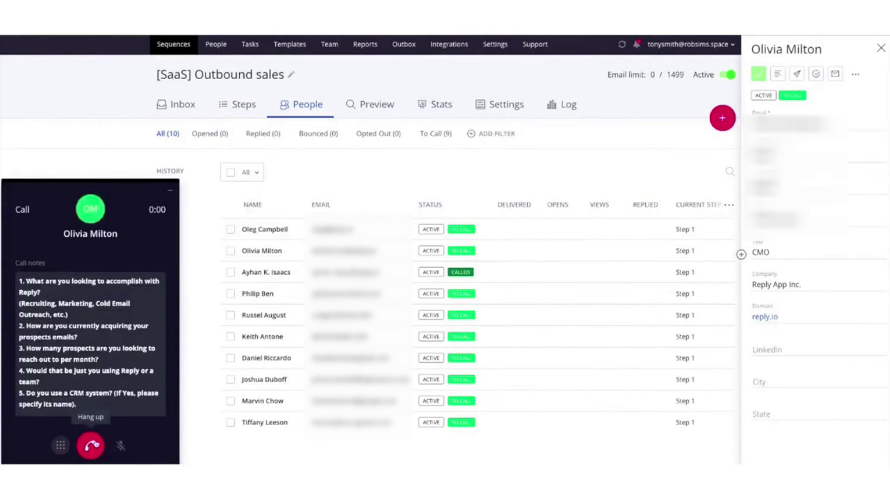
pyautogui.click(92, 446)
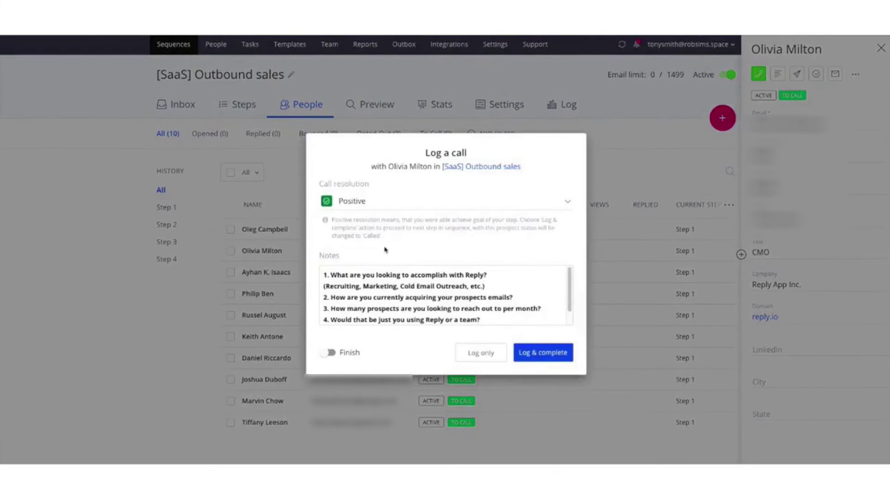
# - Log the call as Positive without completing the step, then open the pending call task's card
pyautogui.scroll(-1, 566, 319)
pyautogui.click(480, 357)
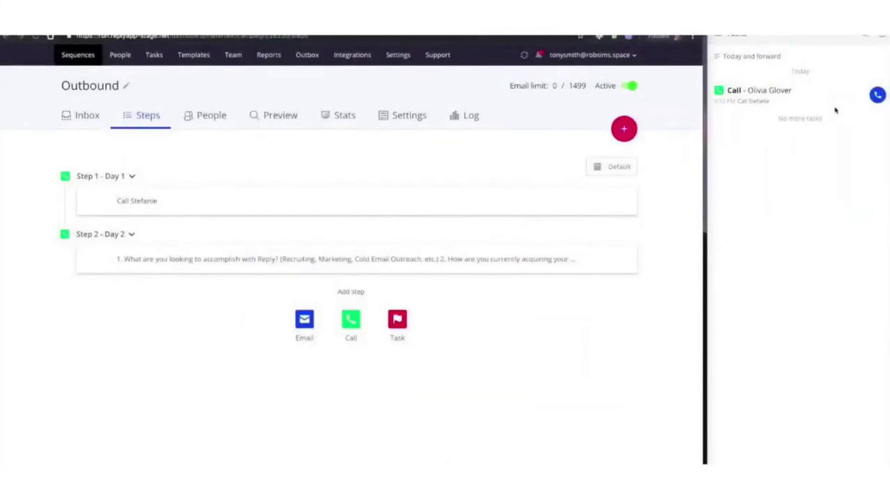
pyautogui.click(877, 95)
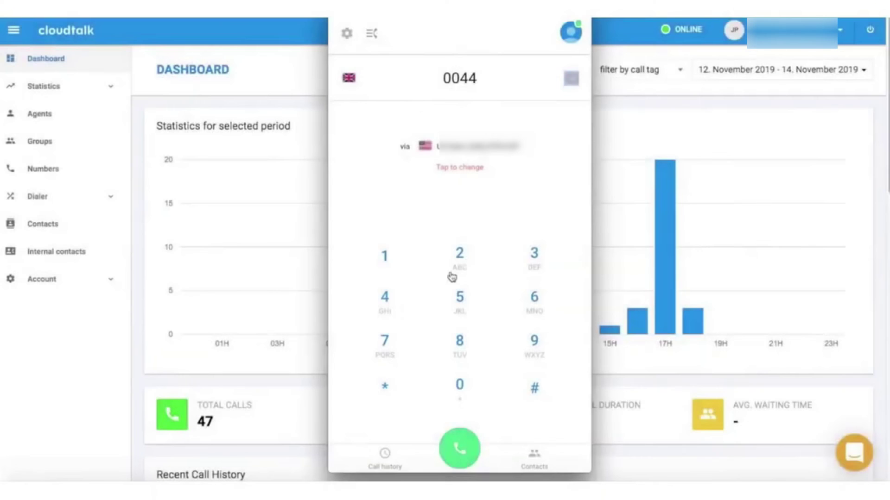
# - Call 0044256 from the US company number, then filter the call history to missed calls
pyautogui.click(517, 306)
pyautogui.click(472, 172)
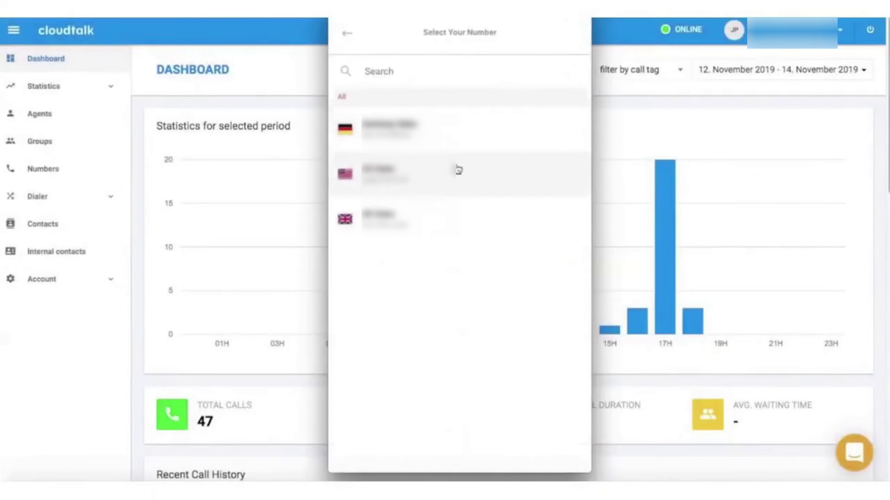
pyautogui.click(408, 174)
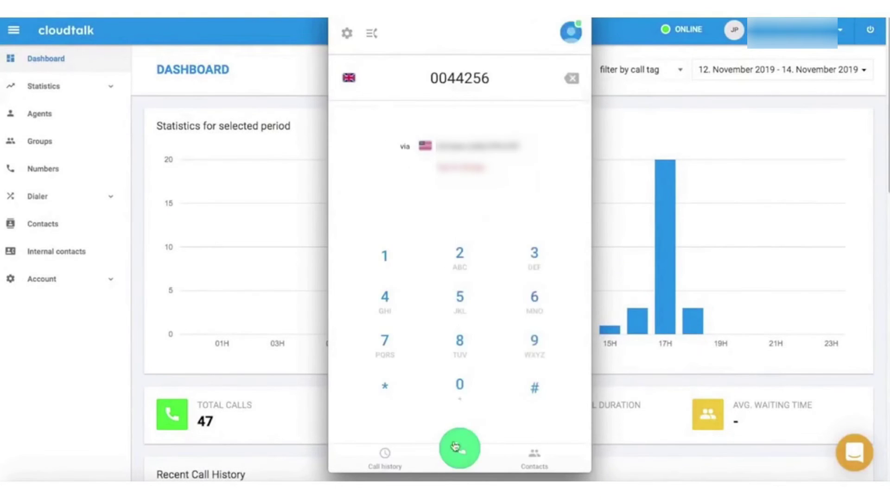
pyautogui.click(383, 454)
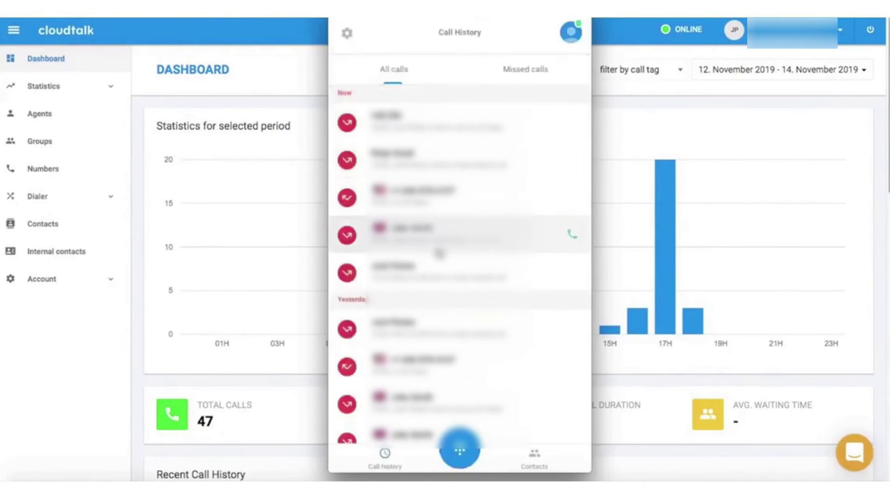
pyautogui.click(520, 75)
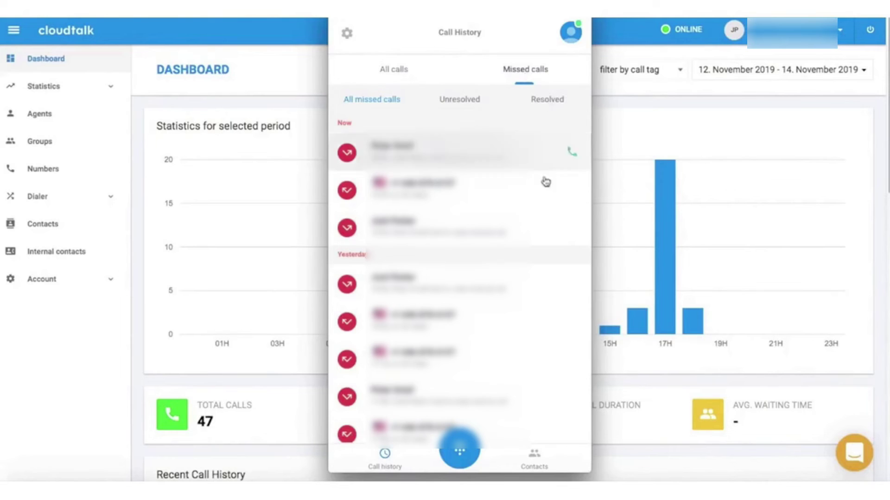
# - Search the contacts for the UK contact by name and call their phone number
pyautogui.click(536, 460)
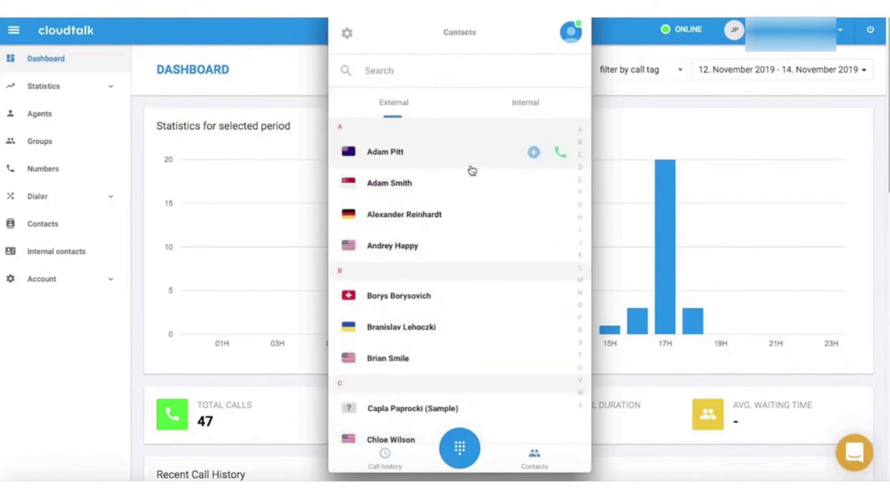
pyautogui.write('john smith')
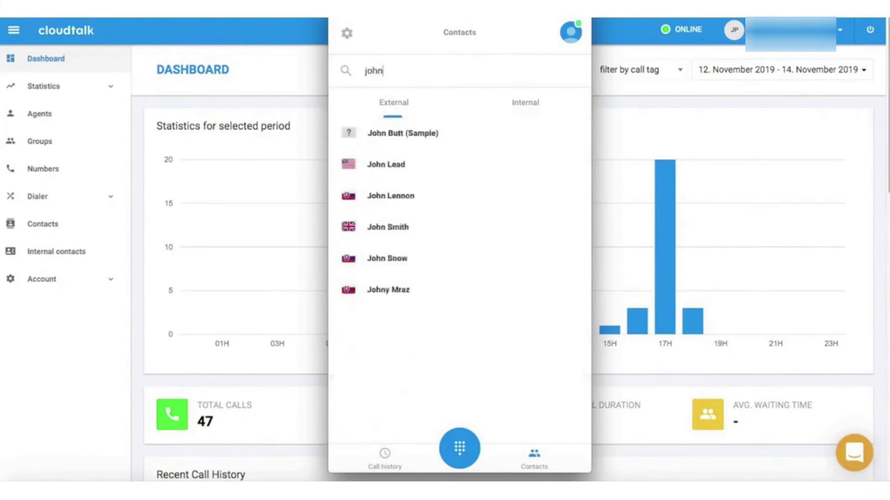
pyautogui.click(422, 132)
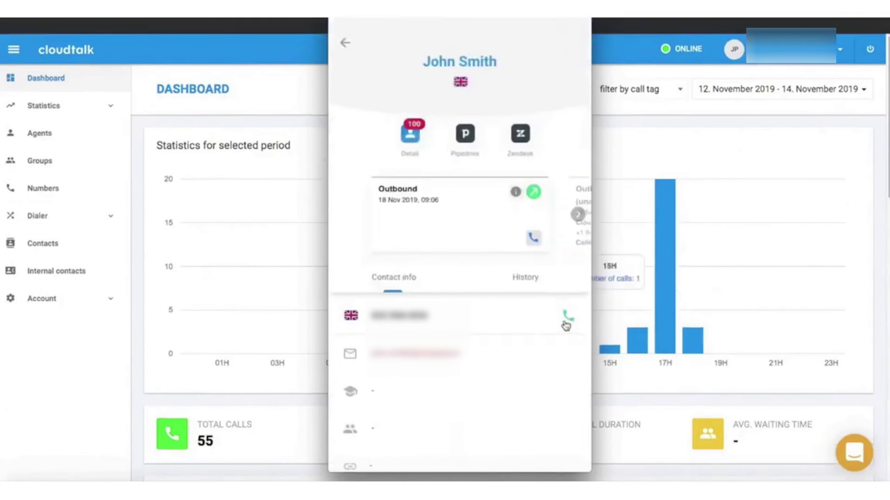
pyautogui.click(565, 320)
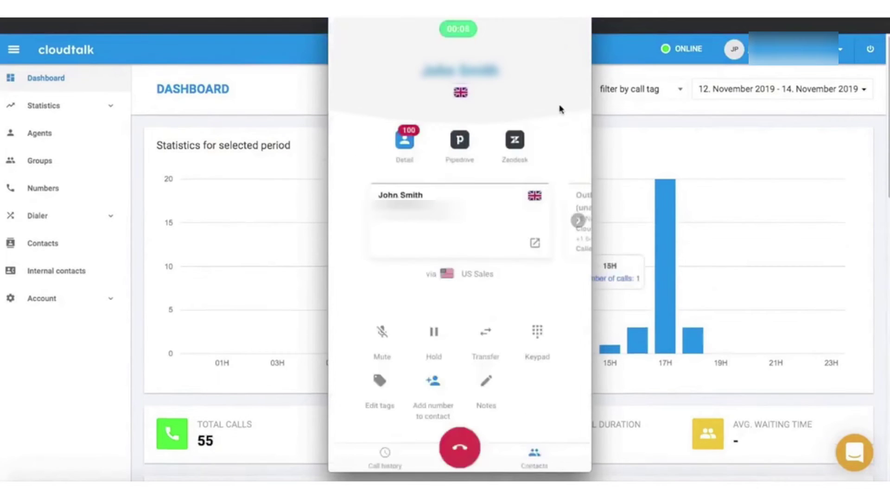
# - Tag the finished call as Lead with the note 'Great customer', then call an internal colleague
pyautogui.click(460, 448)
pyautogui.click(549, 190)
pyautogui.click(572, 238)
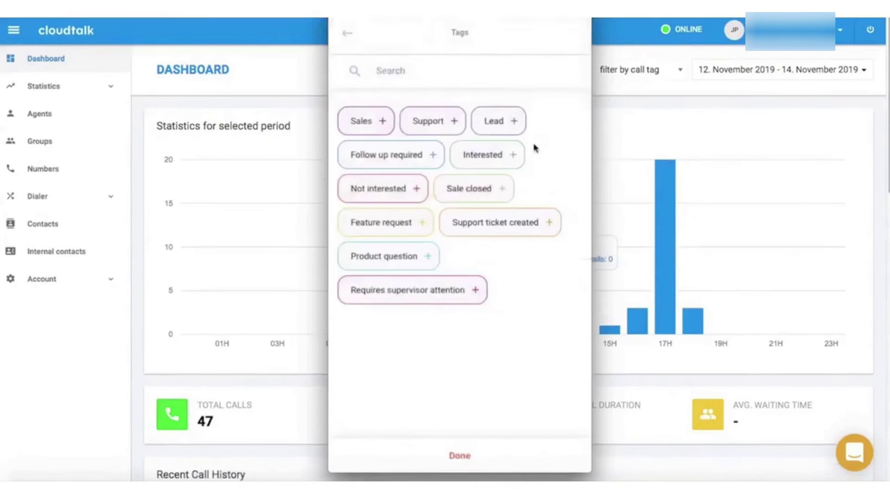
pyautogui.click(498, 121)
pyautogui.click(493, 455)
pyautogui.click(571, 306)
pyautogui.write('Great customer')
pyautogui.click(482, 453)
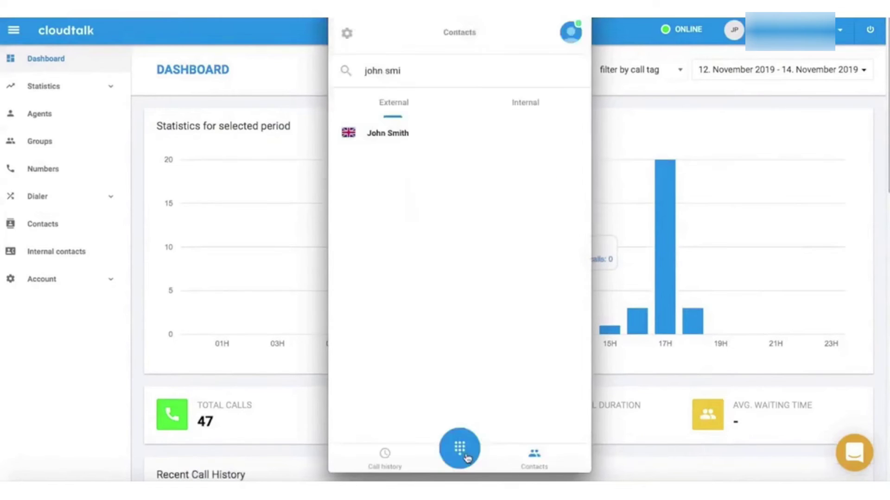
pyautogui.click(523, 112)
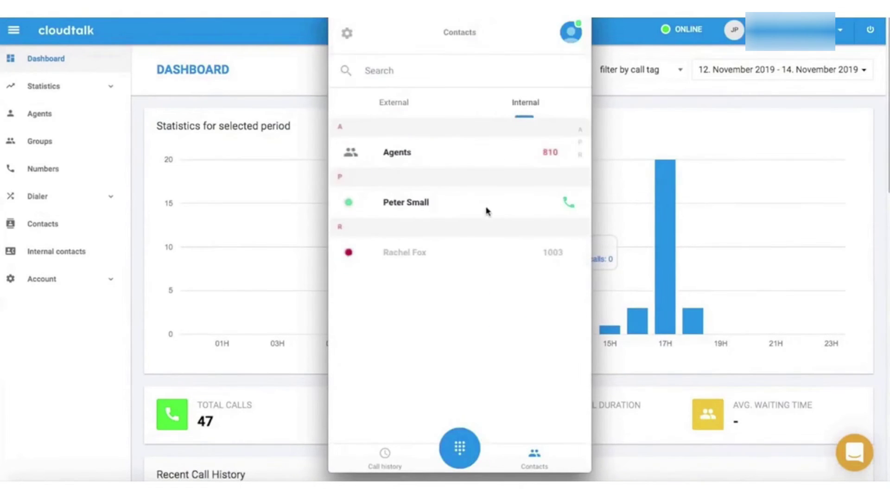
pyautogui.click(567, 207)
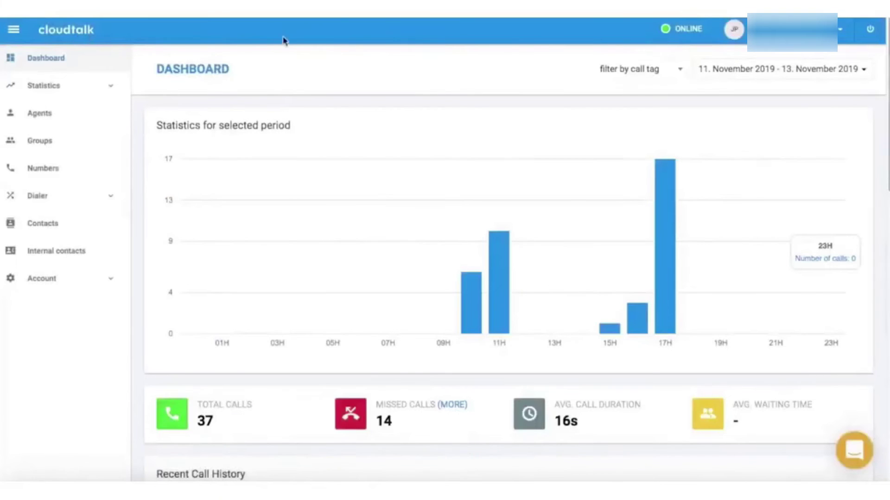
# - Open Statistics > Call history for 13 October–13 November 2019, then go to the agents list
pyautogui.scroll(-6, 371, 143)
pyautogui.scroll(6, 370, 144)
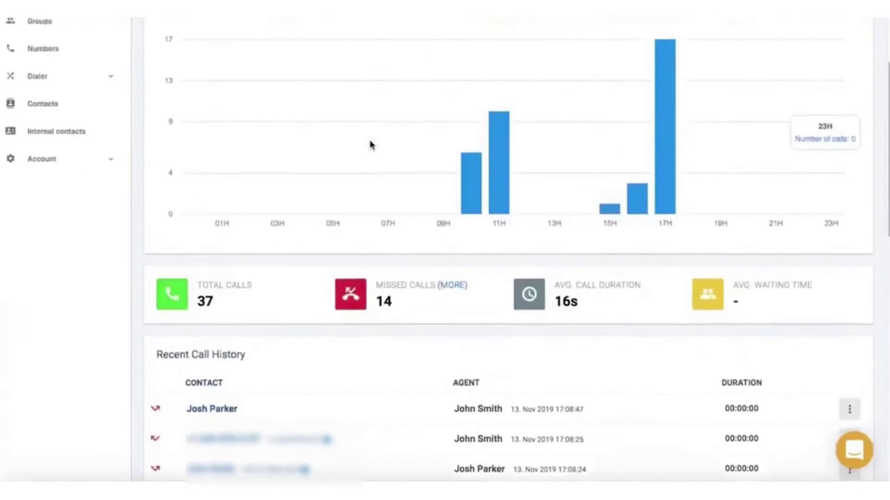
pyautogui.click(79, 88)
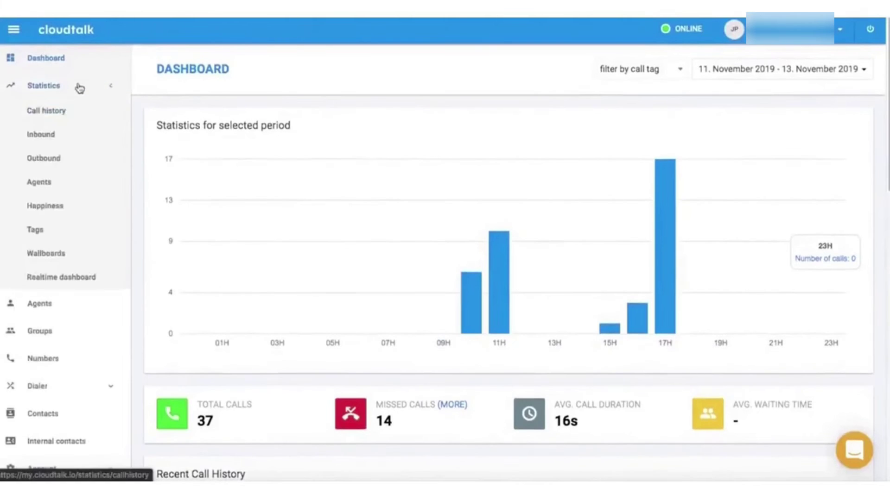
pyautogui.click(65, 111)
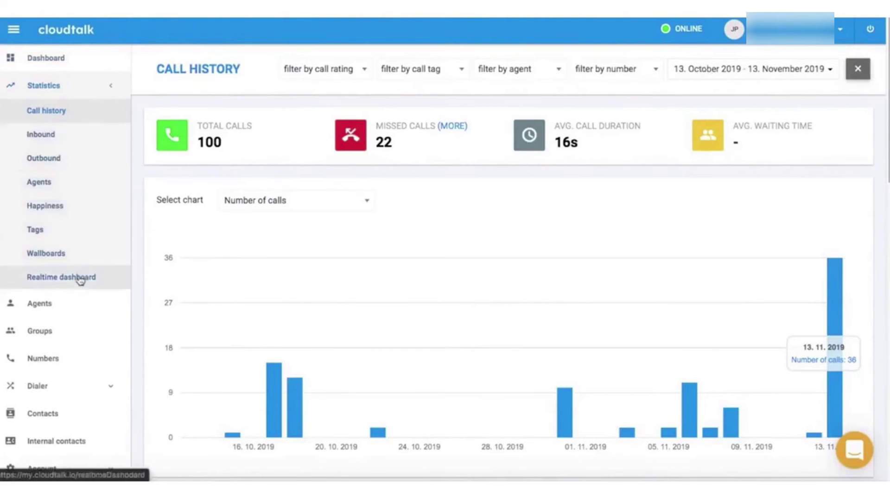
pyautogui.click(50, 308)
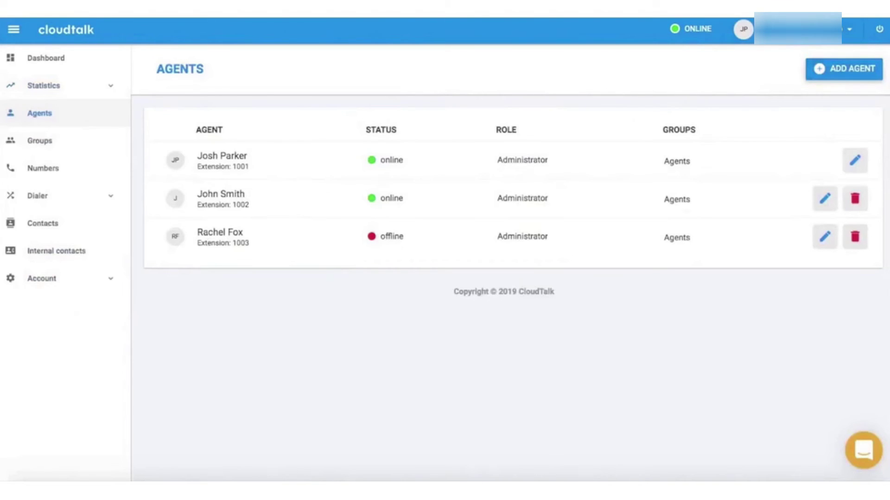
# - Inspect the Agents group's settings, then browse the company phone numbers and external contacts
pyautogui.click(76, 141)
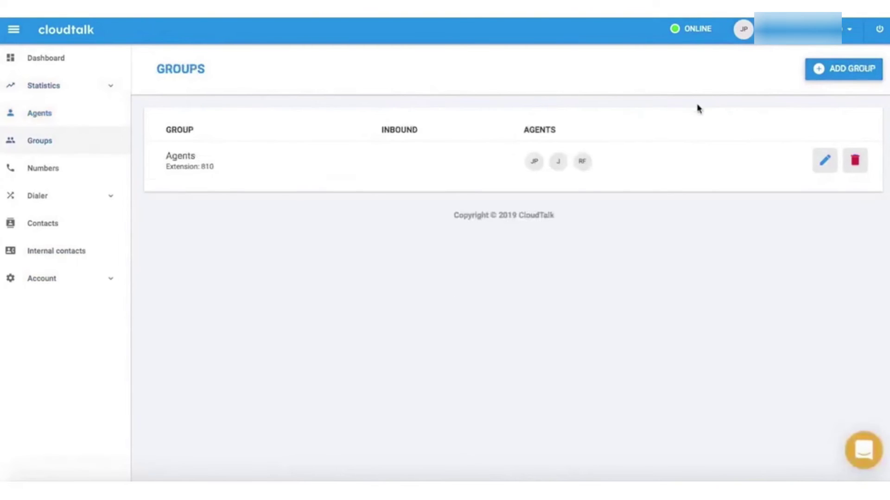
pyautogui.click(824, 160)
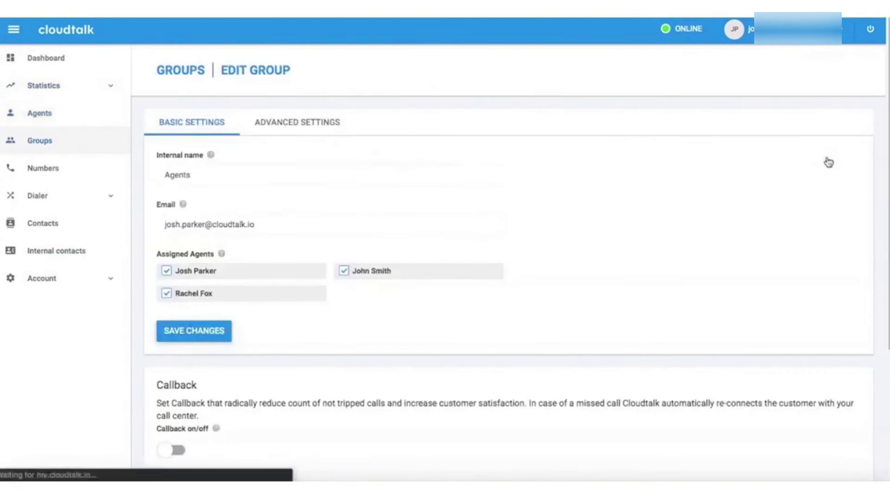
pyautogui.scroll(-2, 657, 278)
pyautogui.scroll(-2, 649, 288)
pyautogui.scroll(4, 649, 288)
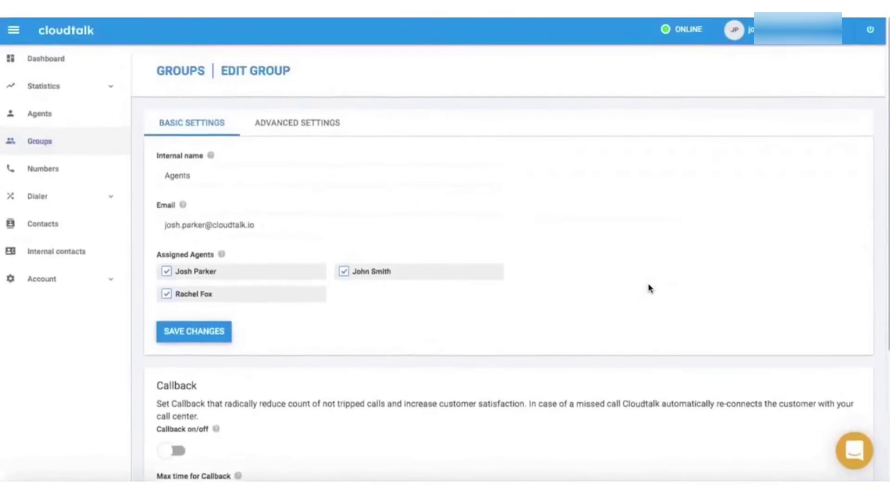
pyautogui.click(39, 140)
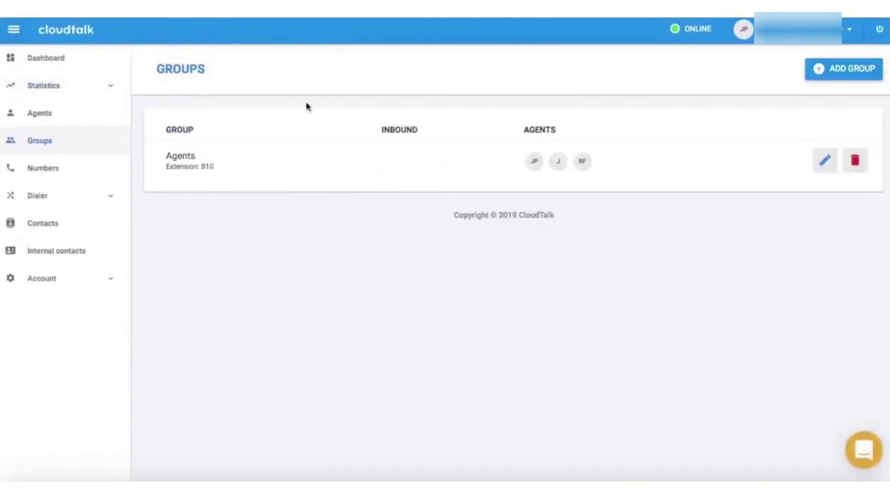
pyautogui.click(74, 167)
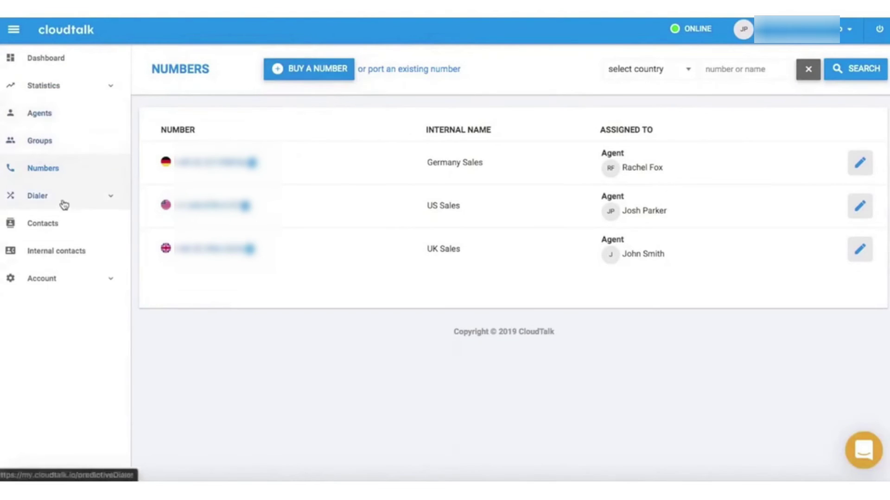
pyautogui.click(60, 227)
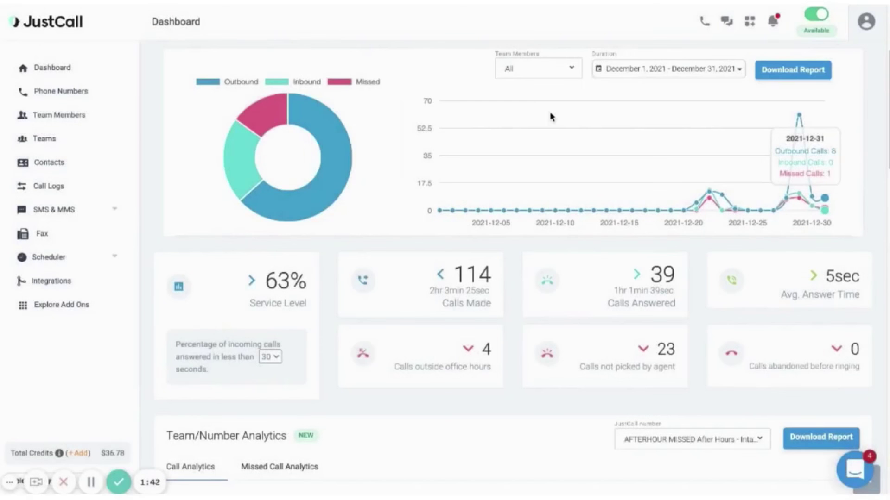
# - Set the dashboard Duration to Today (January 4, 2022) and open the downloaded JustCall_Analytics report in Excel
pyautogui.moveTo(800, 117)
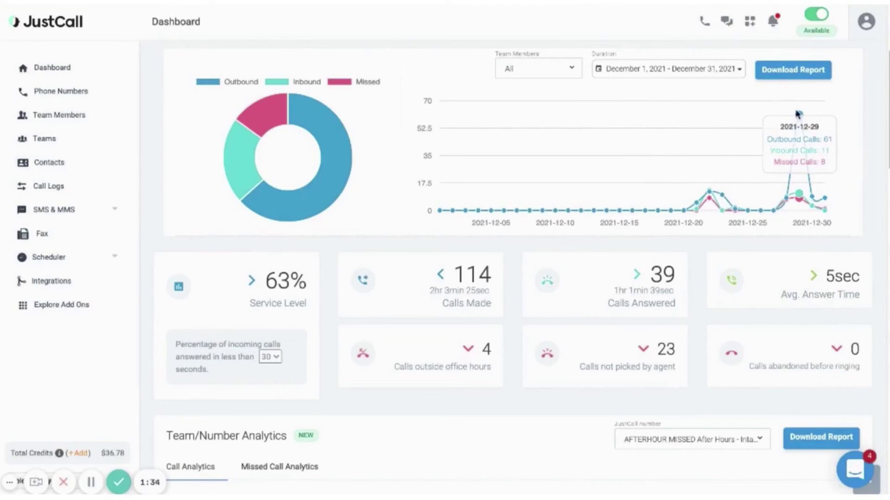
pyautogui.moveTo(324, 126)
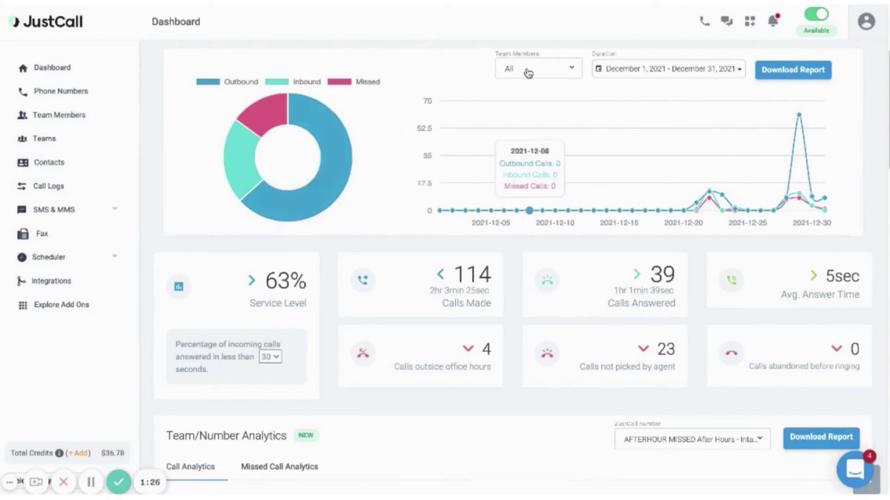
pyautogui.moveTo(301, 118)
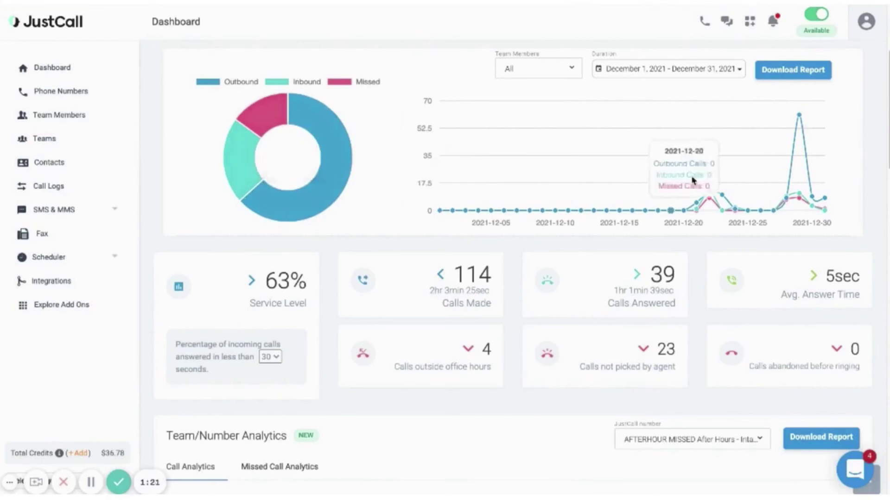
pyautogui.moveTo(281, 212)
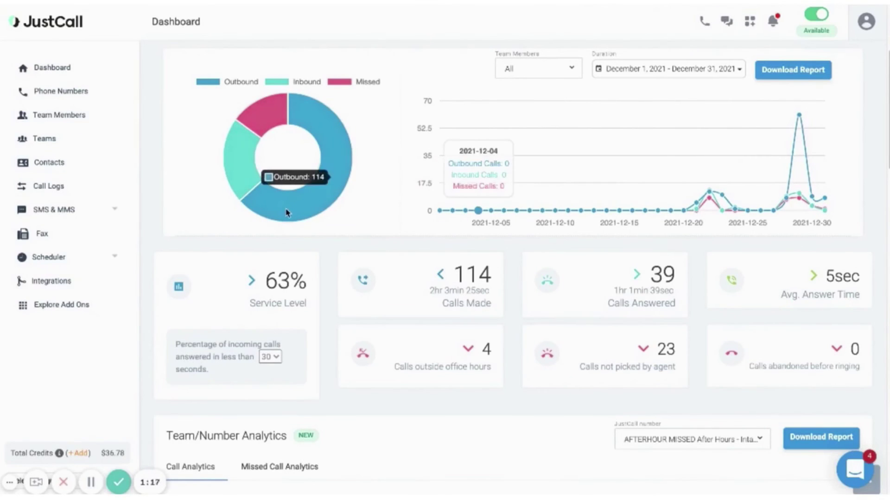
pyautogui.click(705, 71)
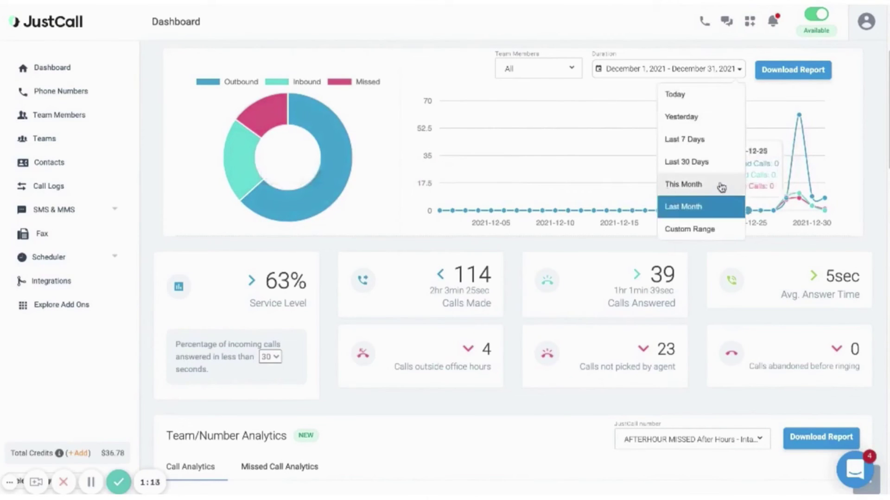
pyautogui.click(728, 94)
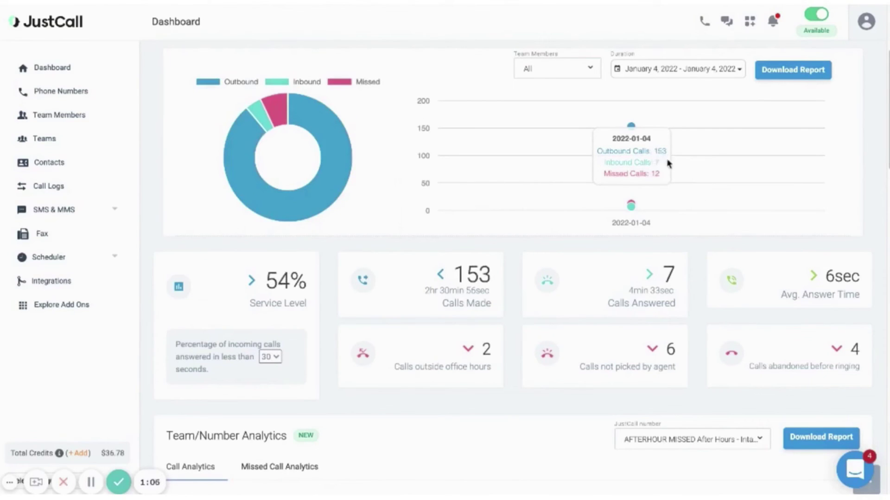
pyautogui.click(816, 70)
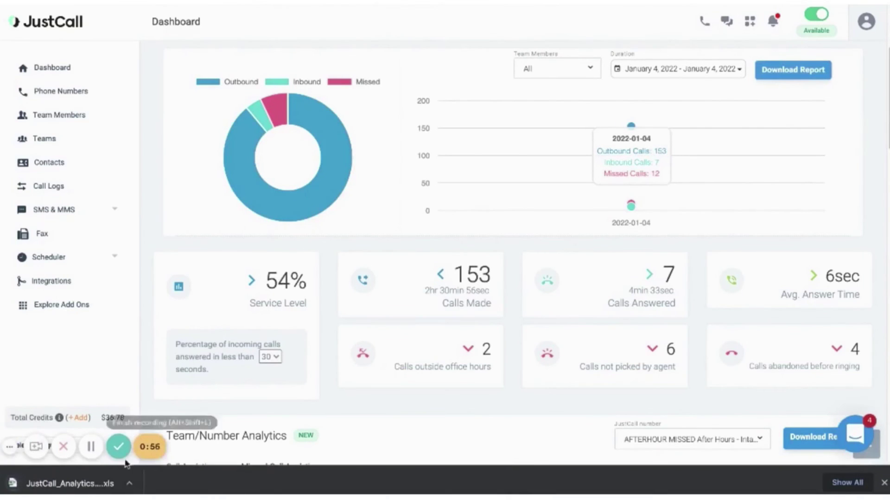
pyautogui.click(70, 482)
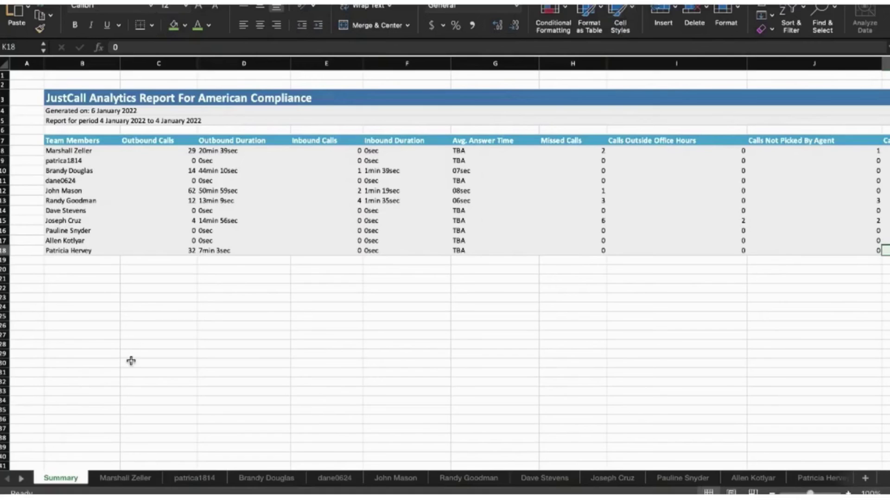
# - Check the report period and select the Outbound Calls column to see its sum
pyautogui.click(101, 122)
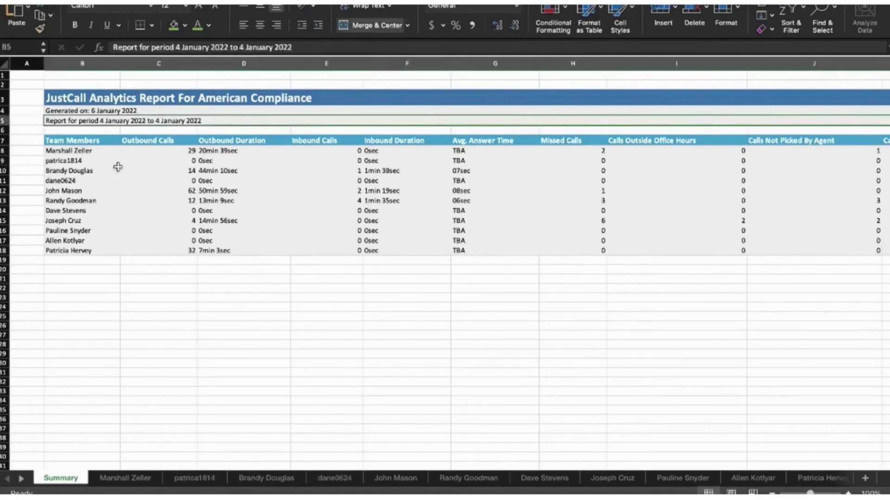
pyautogui.click(172, 171)
pyautogui.moveTo(181, 160); pyautogui.dragTo(188, 251)
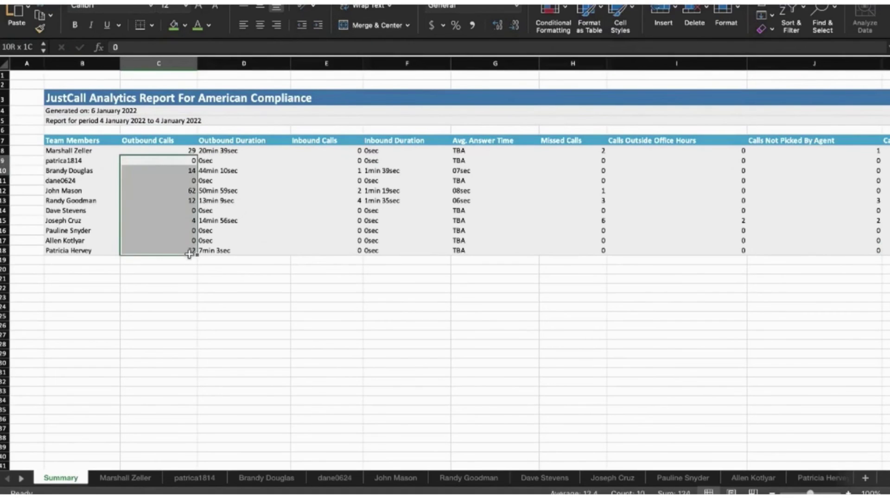
pyautogui.moveTo(182, 150); pyautogui.dragTo(179, 252)
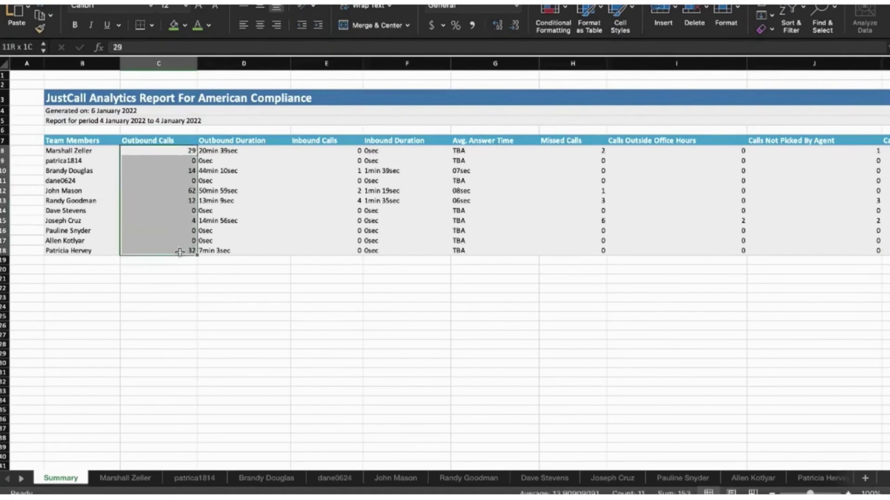
# - Step through the Outbound Calls, Outbound Duration, Inbound Calls and Missed Calls values on the Summary sheet
pyautogui.click(160, 150)
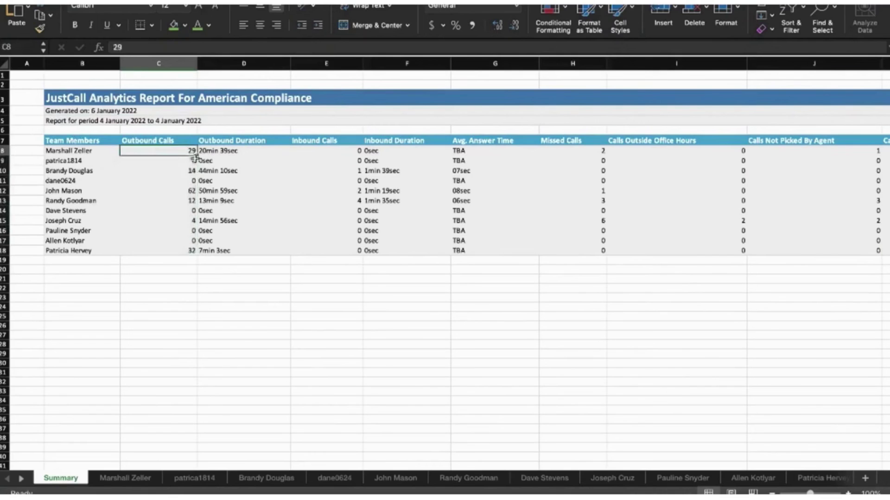
pyautogui.press('Down')
pyautogui.press('Down')
pyautogui.press('Down')
pyautogui.press('Down')
pyautogui.press('Down')
pyautogui.press('Down')
pyautogui.press('Up')
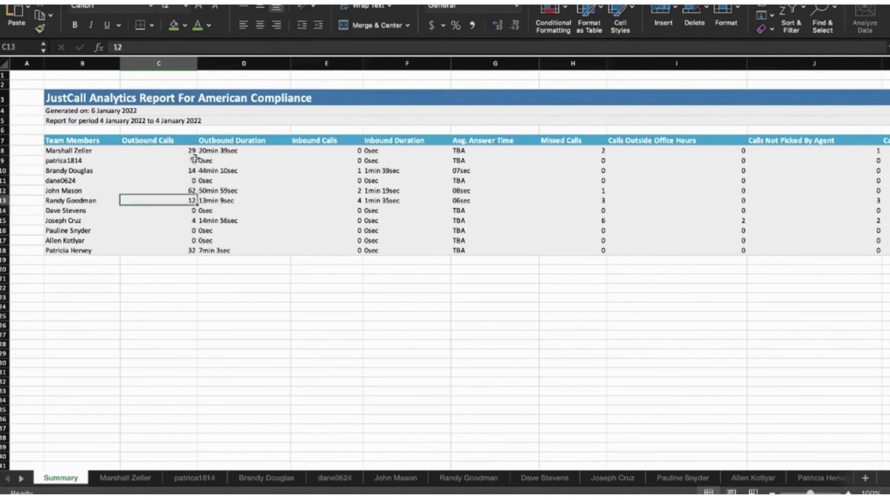
pyautogui.press('Down')
pyautogui.press('Down')
pyautogui.press('Down')
pyautogui.press('Down')
pyautogui.press('Down')
pyautogui.press('Down')
pyautogui.press('Up')
pyautogui.press('Right')
pyautogui.press('Right')
pyautogui.press('Left')
pyautogui.press('Left')
pyautogui.press('Up')
pyautogui.press('Up')
pyautogui.press('Up')
pyautogui.press('Up')
pyautogui.press('Up')
pyautogui.press('Up')
pyautogui.press('Up')
pyautogui.press('Up')
pyautogui.press('Up')
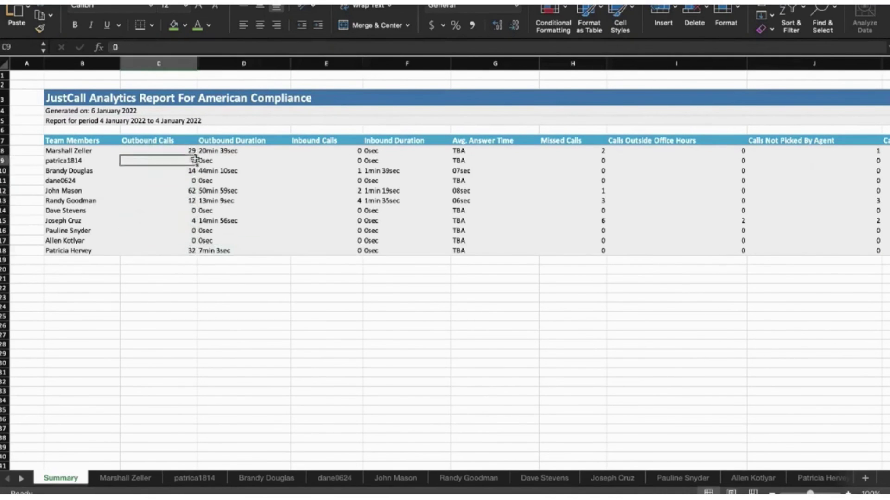
pyautogui.press('Up')
pyautogui.press('Right')
pyautogui.press('Down')
pyautogui.press('Up')
pyautogui.press('Down')
pyautogui.press('Down')
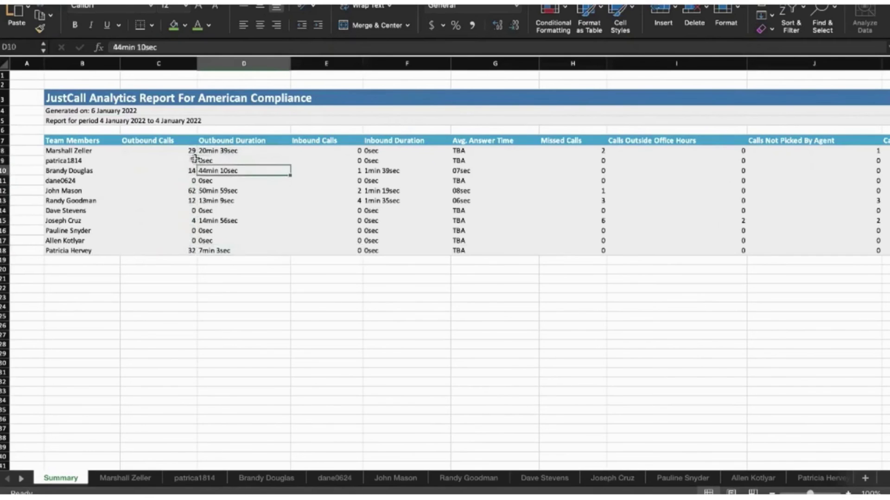
pyautogui.press('Down')
pyautogui.press('Up')
pyautogui.press('Down')
pyautogui.press('Down')
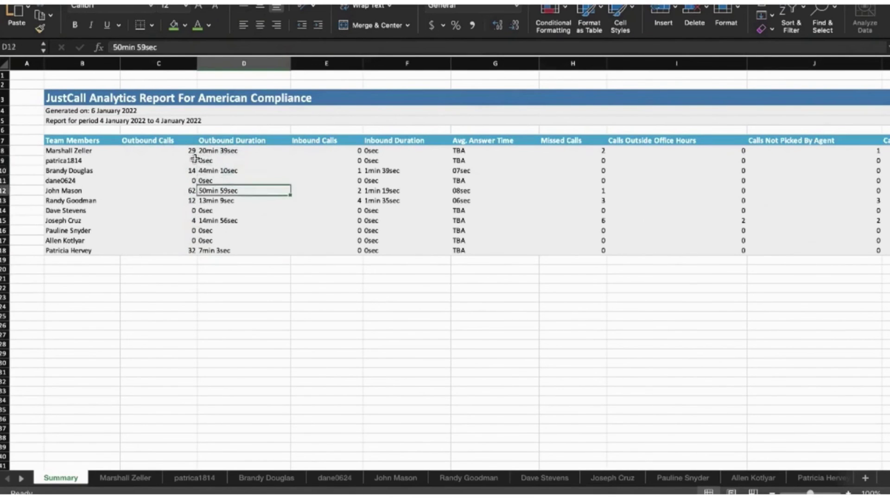
pyautogui.press('Down')
pyautogui.press('Down')
pyautogui.press('Down')
pyautogui.press('Down')
pyautogui.press('Down')
pyautogui.press('Down')
pyautogui.press('Right')
pyautogui.press('Right')
pyautogui.press('Left')
pyautogui.press('Left')
pyautogui.press('Up')
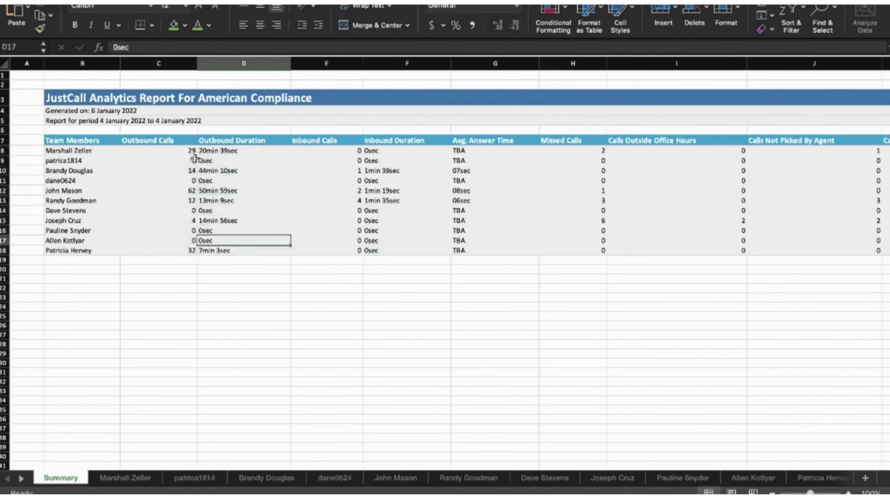
pyautogui.press('Up')
pyautogui.press('Up')
pyautogui.press('Right')
pyautogui.press('Up')
pyautogui.press('Up')
pyautogui.press('Up')
pyautogui.press('Up')
pyautogui.press('Up')
pyautogui.press('Up')
pyautogui.press('Down')
pyautogui.press('Down')
pyautogui.press('Down')
pyautogui.press('Down')
pyautogui.press('Down')
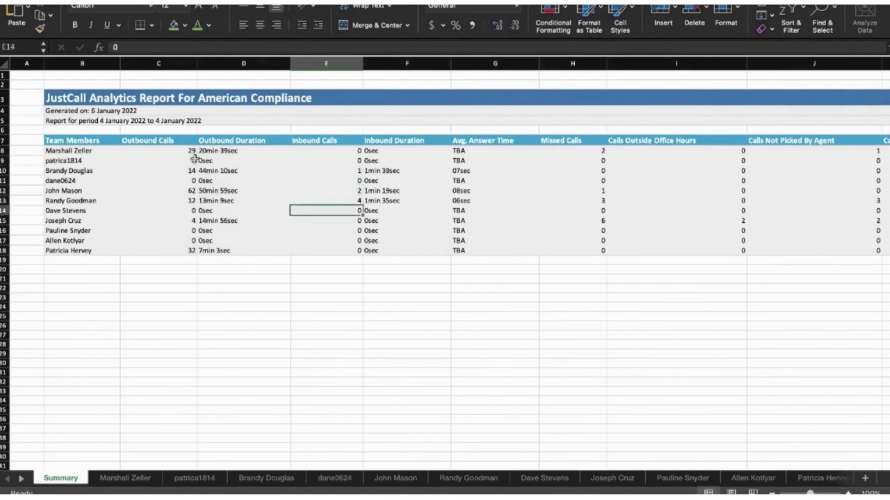
pyautogui.press('Down')
pyautogui.press('Up')
pyautogui.press('Right')
pyautogui.press('Right')
pyautogui.press('Right')
pyautogui.press('Up')
pyautogui.press('Up')
pyautogui.press('Up')
pyautogui.press('Up')
pyautogui.press('Up')
pyautogui.press('Down')
pyautogui.press('Down')
pyautogui.press('Down')
pyautogui.press('Down')
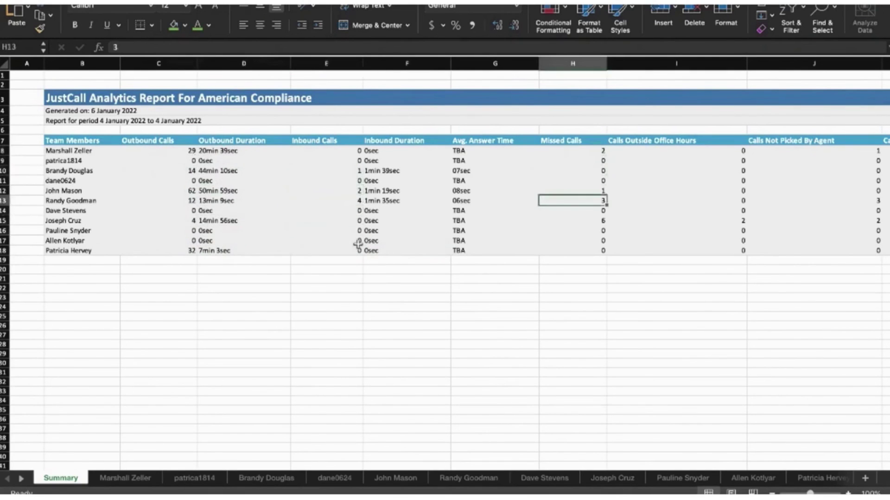
pyautogui.press('Down')
pyautogui.press('Down')
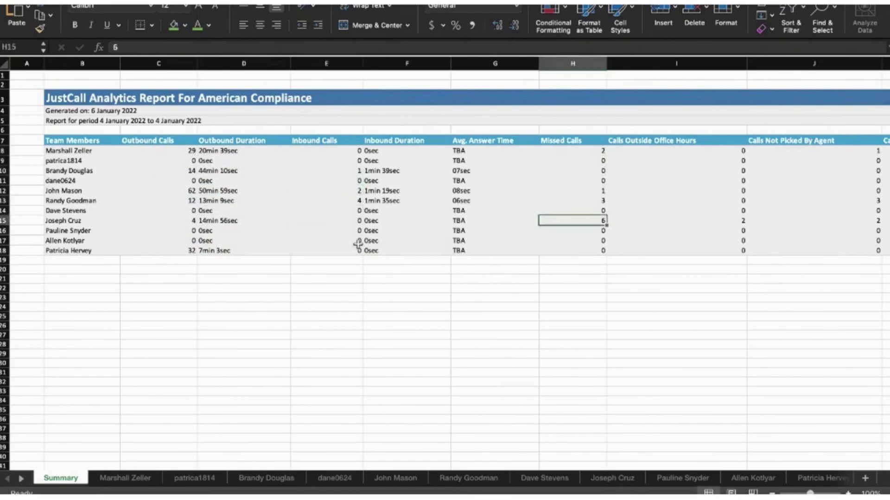
# - Review the figures across rows 15, 12 and 13, including outside-office-hours and not-picked calls
pyautogui.press('Left')
pyautogui.press('Left')
pyautogui.press('Left')
pyautogui.press('Left')
pyautogui.press('Left')
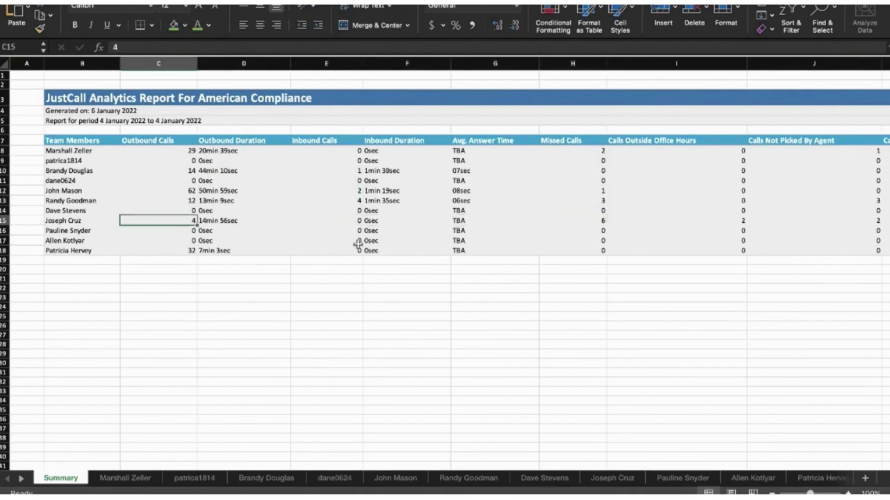
pyautogui.press('Right')
pyautogui.press('Right')
pyautogui.press('Right')
pyautogui.press('Right')
pyautogui.press('Right')
pyautogui.press('Right')
pyautogui.press('Left')
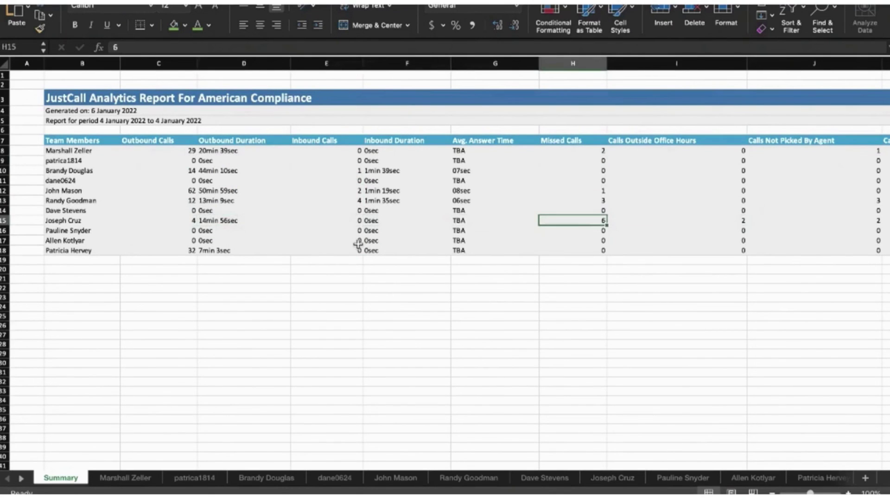
pyautogui.press('Left')
pyautogui.press('Left')
pyautogui.press('Left')
pyautogui.press('Left')
pyautogui.press('Left')
pyautogui.press('Right')
pyautogui.press('Right')
pyautogui.press('Right')
pyautogui.press('Right')
pyautogui.press('Right')
pyautogui.press('Left')
pyautogui.press('Left')
pyautogui.press('Left')
pyautogui.press('Right')
pyautogui.press('Right')
pyautogui.press('Right')
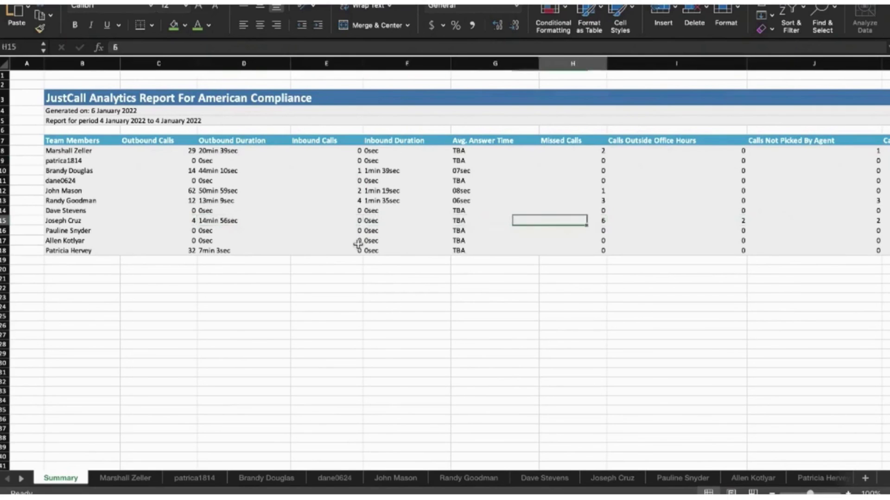
pyautogui.press('Right')
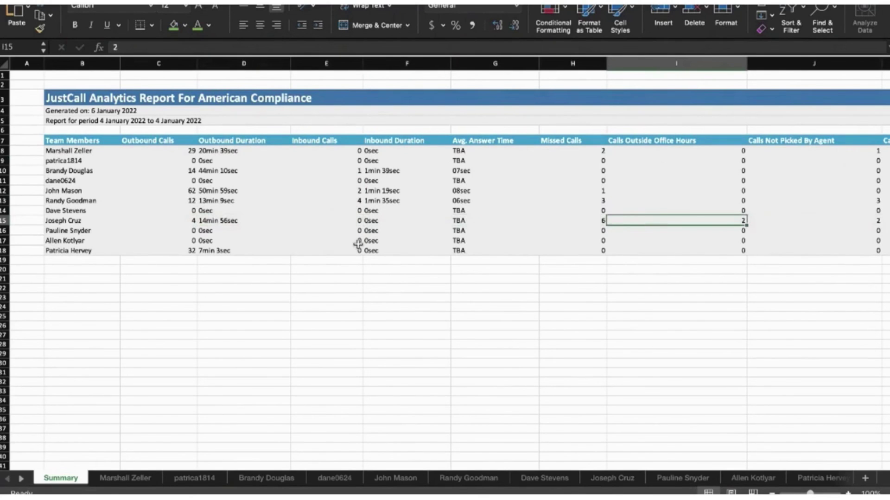
pyautogui.press('Right')
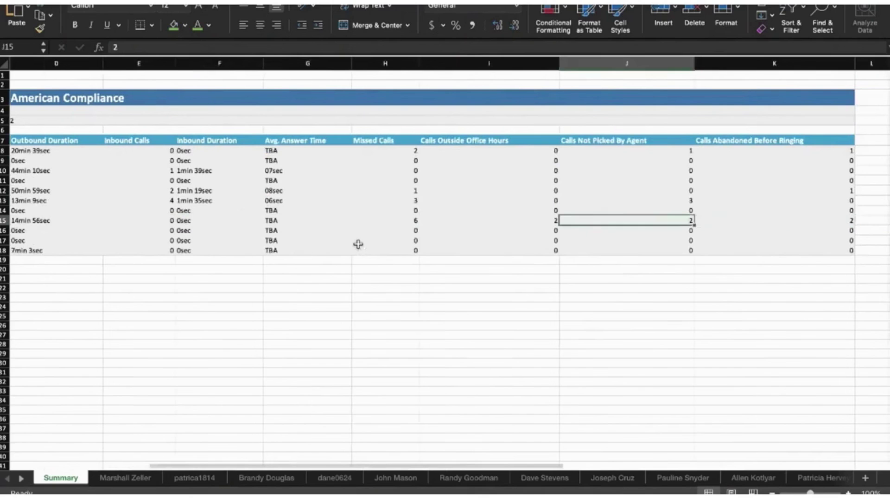
pyautogui.press('Down')
pyautogui.press('Up')
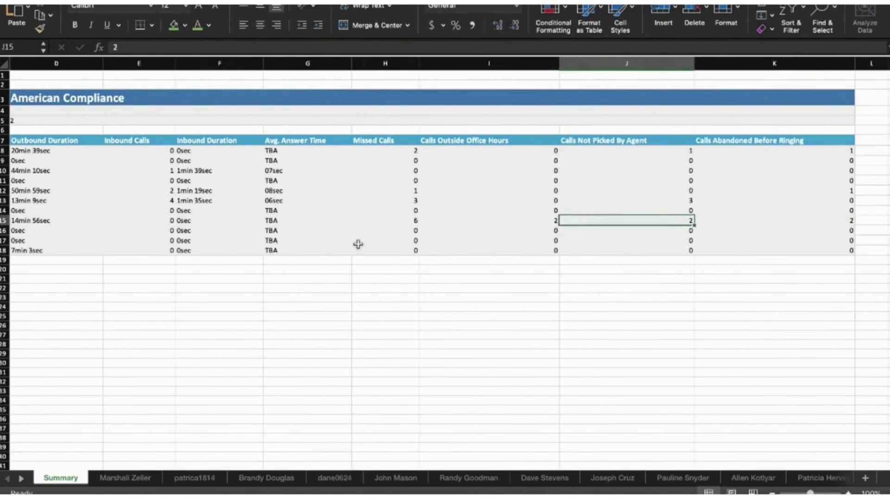
pyautogui.press('Up')
pyautogui.press('Up')
pyautogui.press('Up')
pyautogui.press('Left')
pyautogui.press('Left')
pyautogui.press('Left')
pyautogui.press('Left')
pyautogui.press('Left')
pyautogui.press('Left')
pyautogui.press('Left')
pyautogui.press('Left')
pyautogui.press('Right')
pyautogui.press('Right')
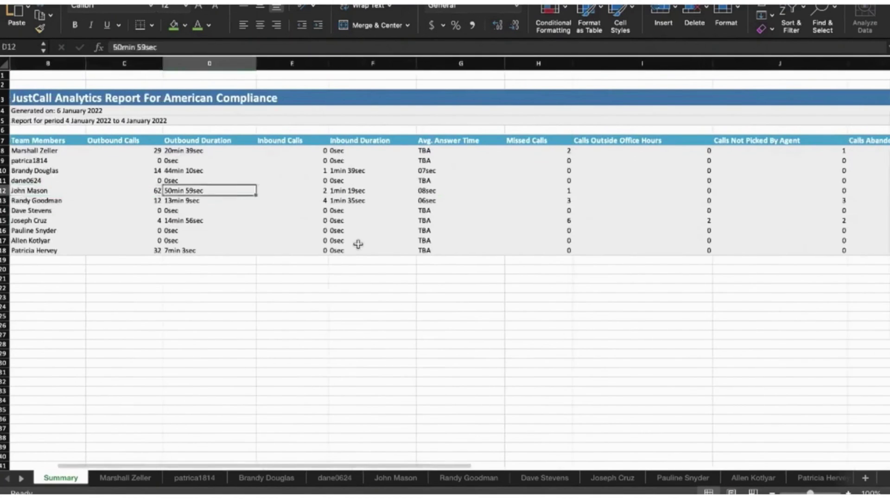
pyautogui.press('Right')
pyautogui.press('Right')
pyautogui.press('Right')
pyautogui.press('Right')
pyautogui.press('Right')
pyautogui.press('Right')
pyautogui.press('Left')
pyautogui.press('Right')
pyautogui.press('Right')
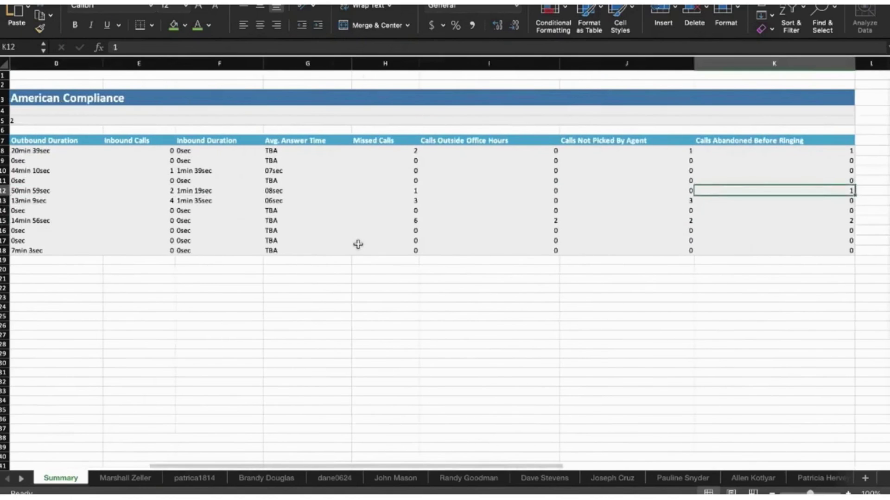
pyautogui.press('Down')
pyautogui.press('Left')
pyautogui.press('Left')
pyautogui.press('Left')
pyautogui.press('Left')
pyautogui.press('Left')
pyautogui.press('Left')
pyautogui.press('Left')
pyautogui.press('Left')
pyautogui.press('Left')
pyautogui.press('Right')
pyautogui.press('Right')
pyautogui.press('Right')
pyautogui.press('Right')
pyautogui.press('Right')
pyautogui.press('Right')
pyautogui.press('Right')
pyautogui.press('Right')
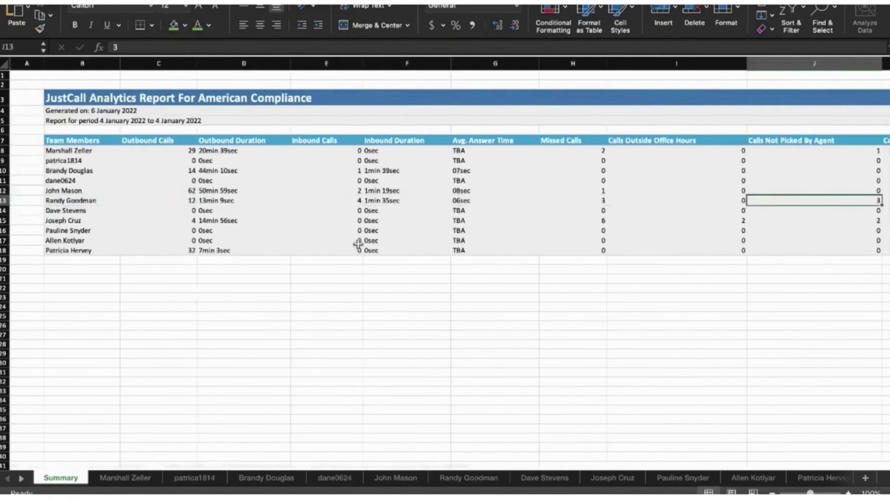
pyautogui.press('Right')
pyautogui.press('Left')
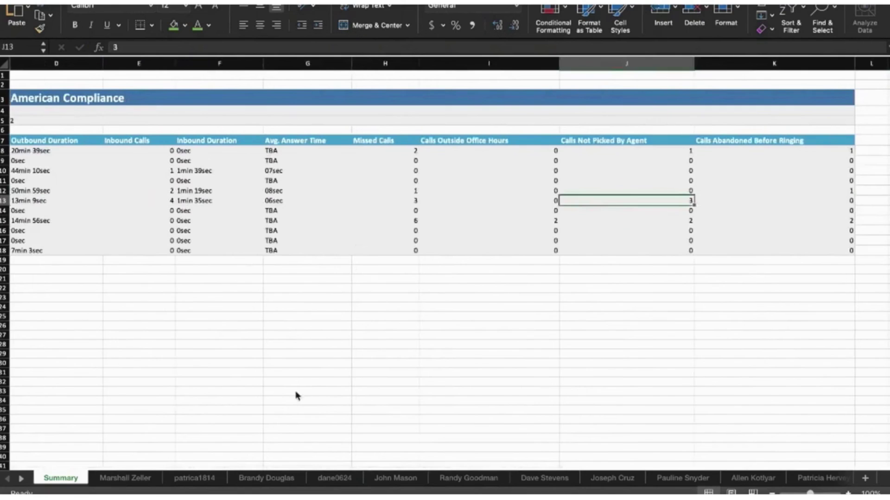
# - Flip through the team member sheet tabs and settle on the first member's report
pyautogui.hotkey('ctrl', 'pagedown')
pyautogui.click(187, 484)
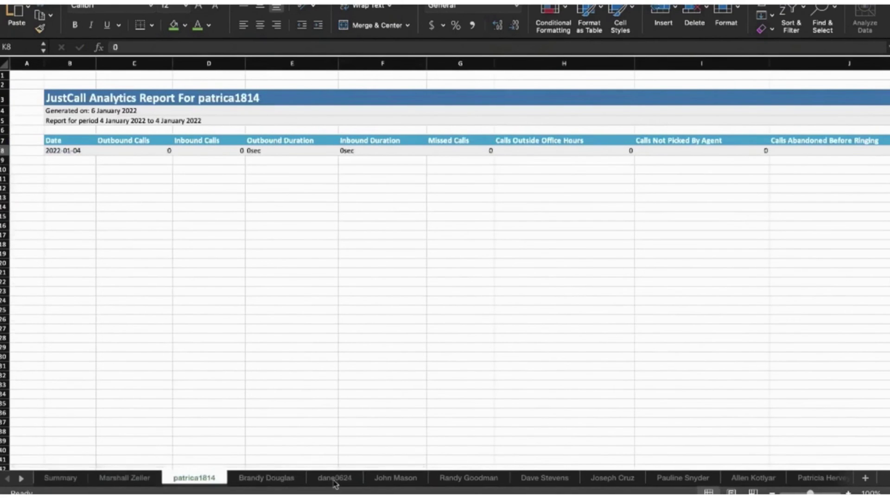
pyautogui.click(266, 478)
pyautogui.click(125, 478)
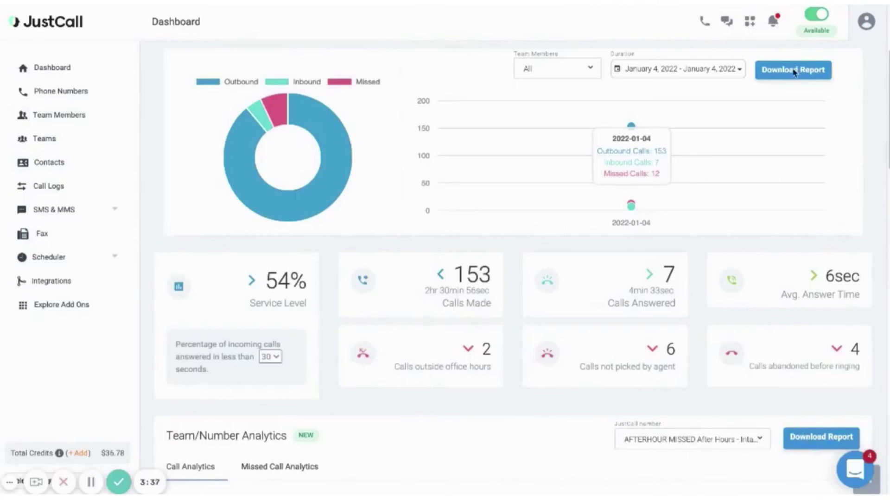
# - Set the dashboard Duration to Last 30 Days and show number analytics for LIVE MAILER INBOUND MAILER
pyautogui.click(637, 69)
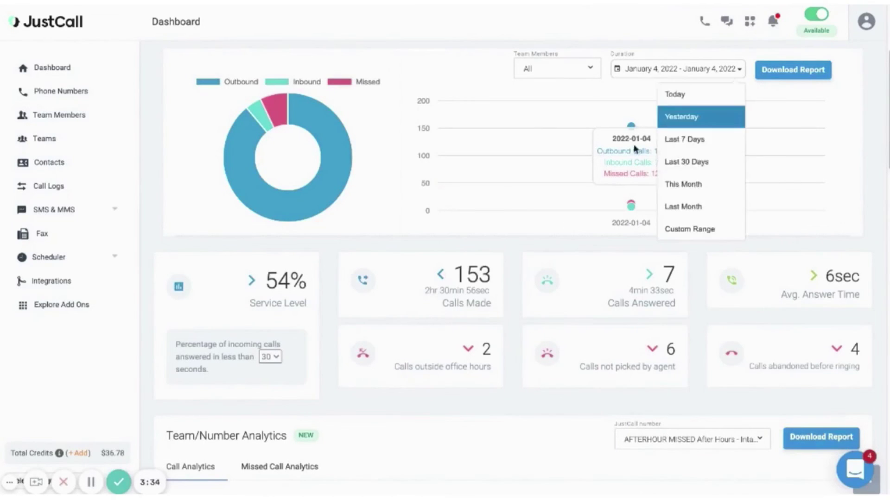
pyautogui.click(702, 162)
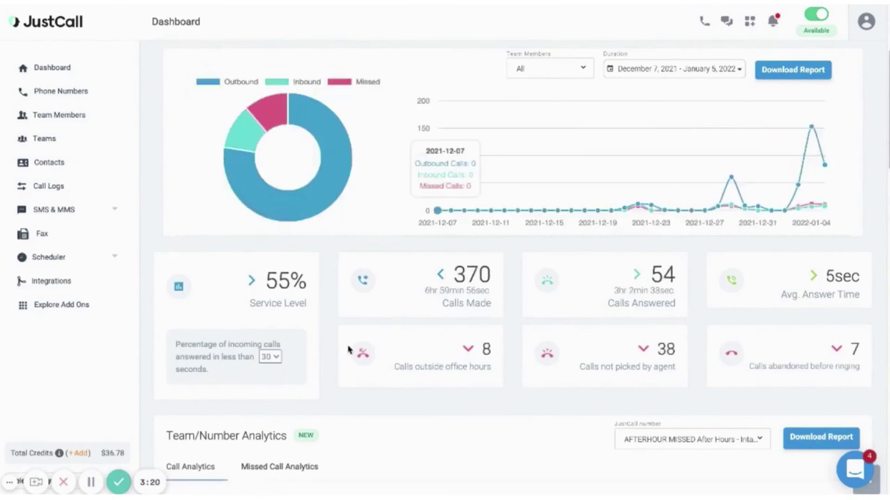
pyautogui.scroll(-8, 369, 297)
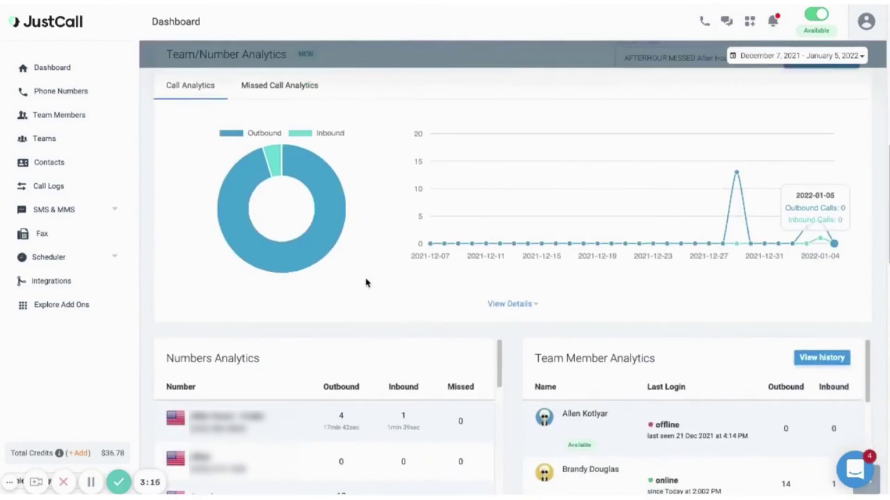
pyautogui.scroll(2, 367, 283)
pyautogui.click(746, 113)
pyautogui.click(711, 218)
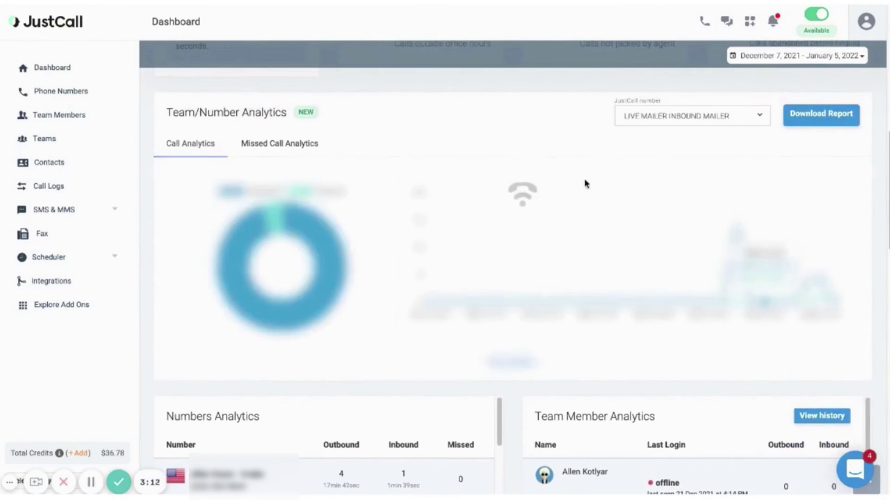